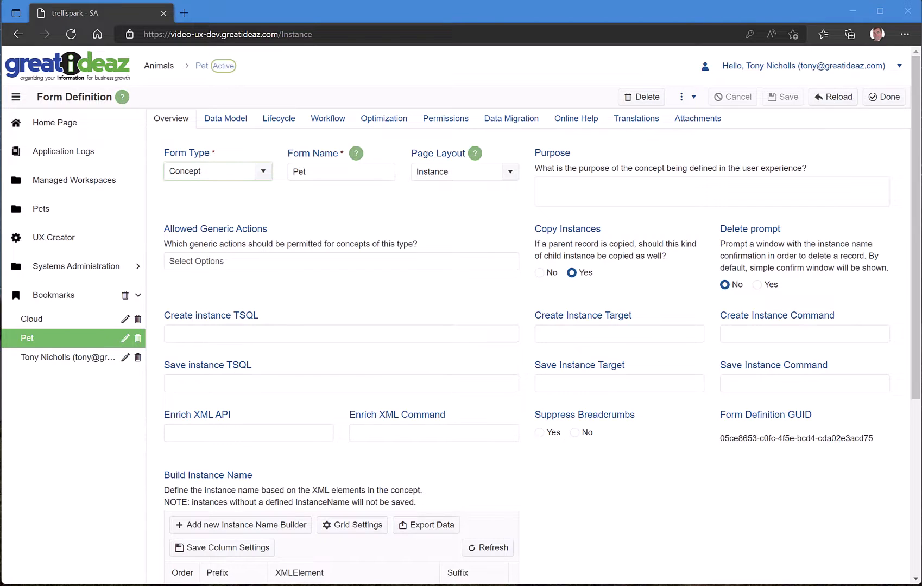
Add an allowed state named Sick to the Pet form definition's lifecycle
left_click(272, 121)
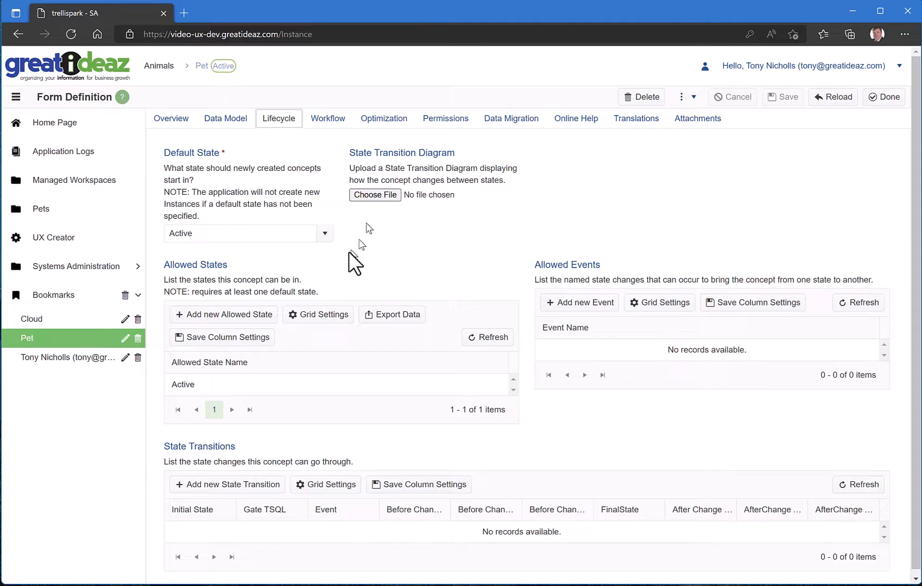
left_click(259, 320)
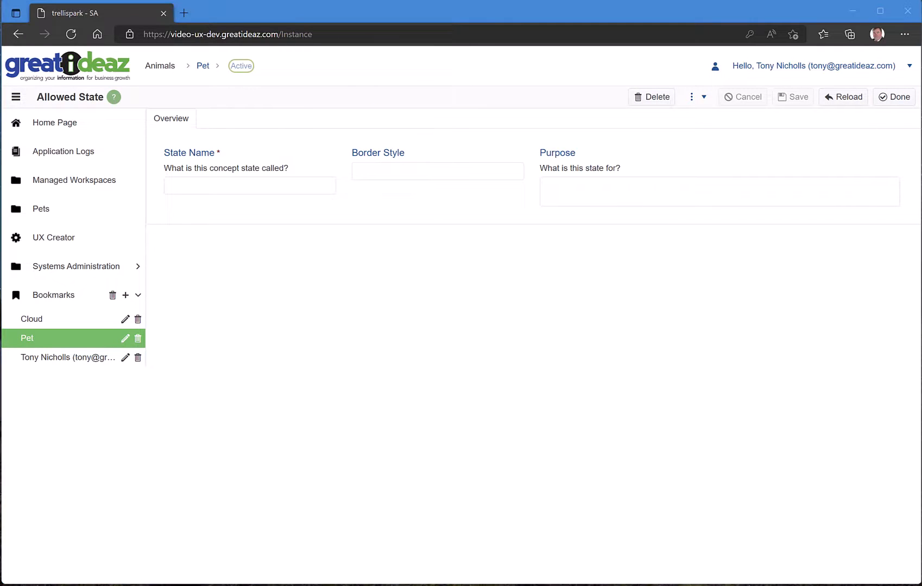
left_click(202, 183)
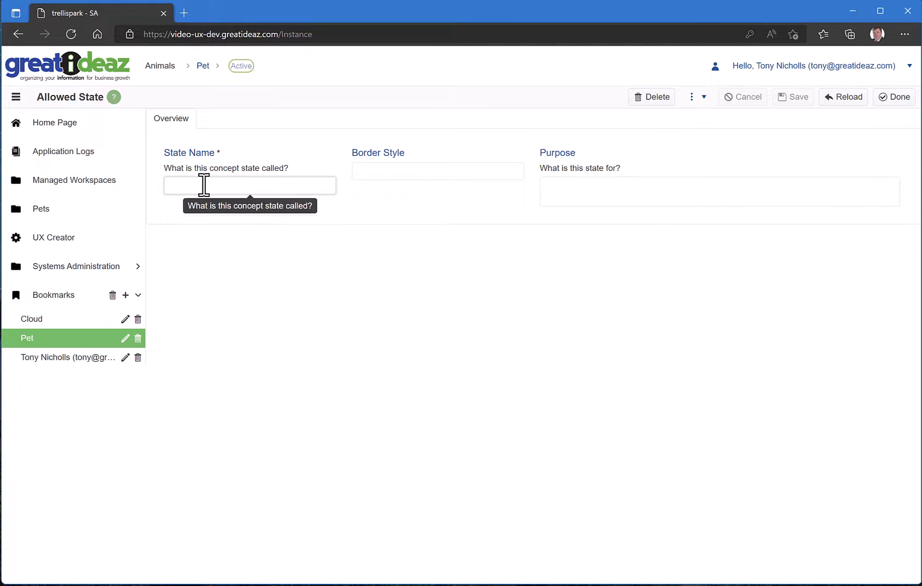
type("Sick")
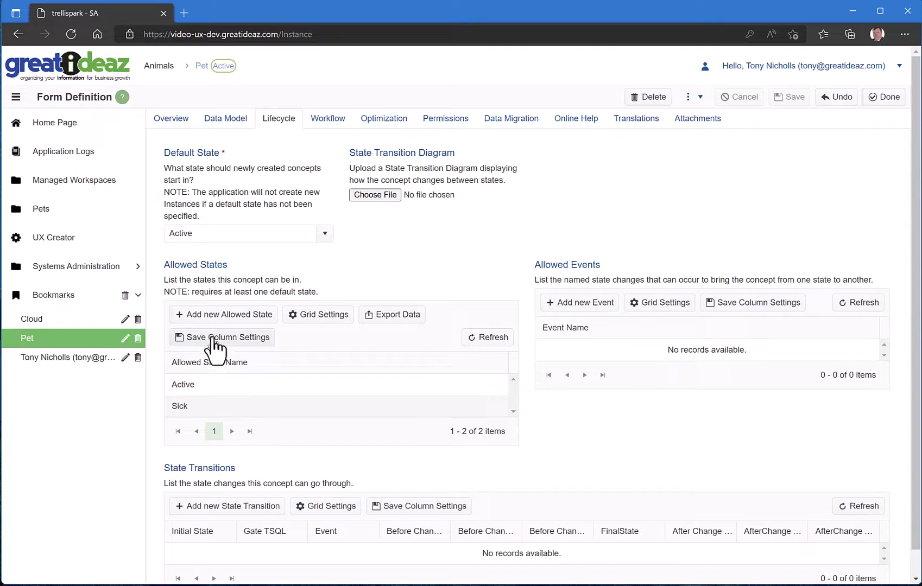
Add another allowed state named Deceased to the Pet lifecycle
left_click(217, 314)
left_click(206, 186)
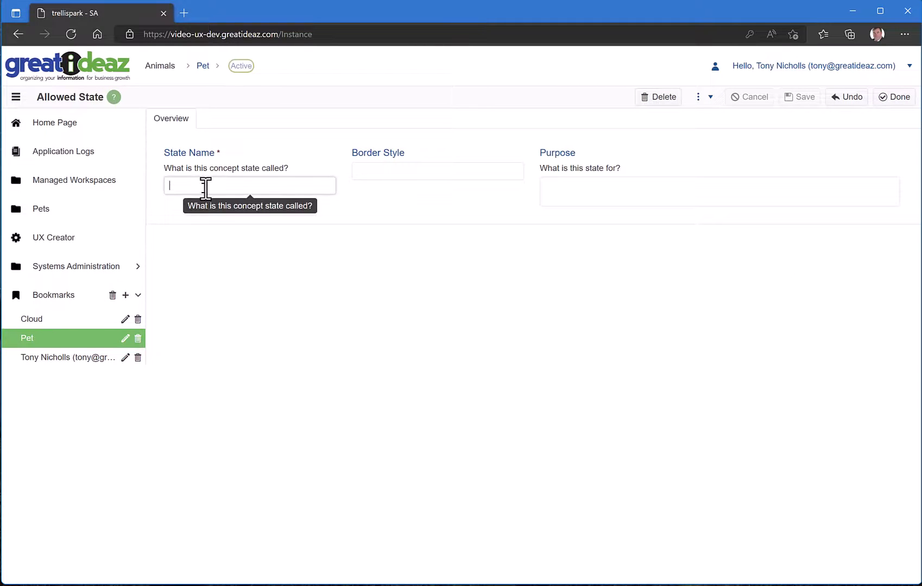
type("Deceased")
left_click(889, 101)
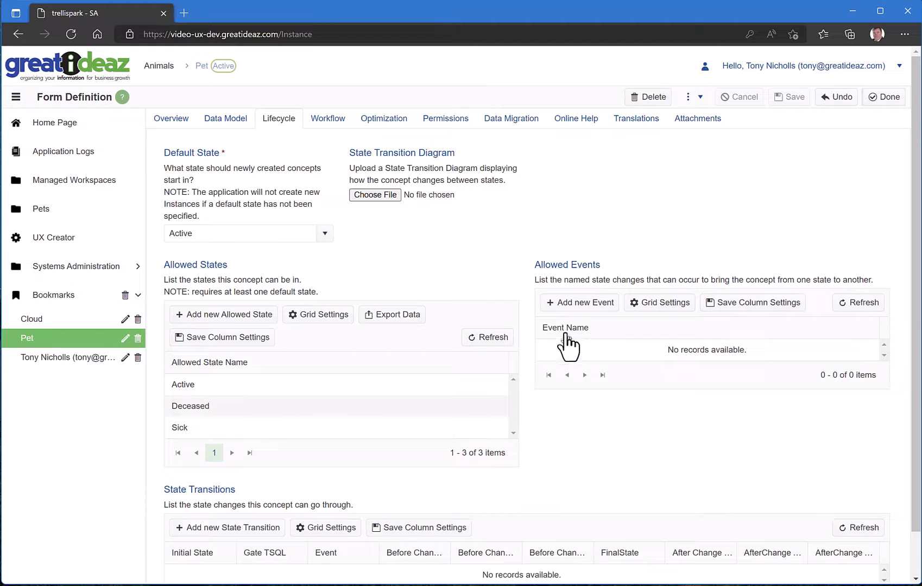
Add an allowed event named Gets Sick to the Pet lifecycle
left_click(576, 306)
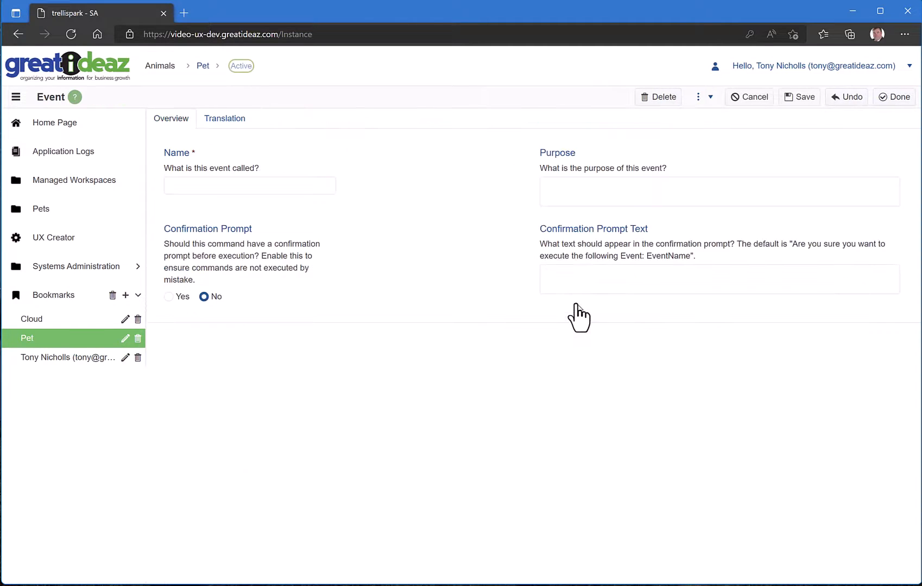
left_click(254, 185)
type("G")
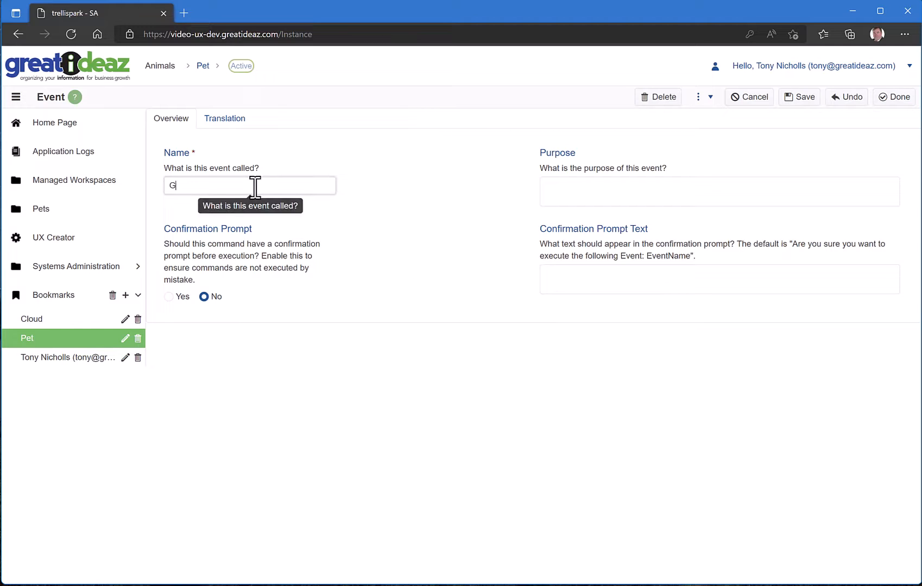
type("ets Sick")
left_click(889, 101)
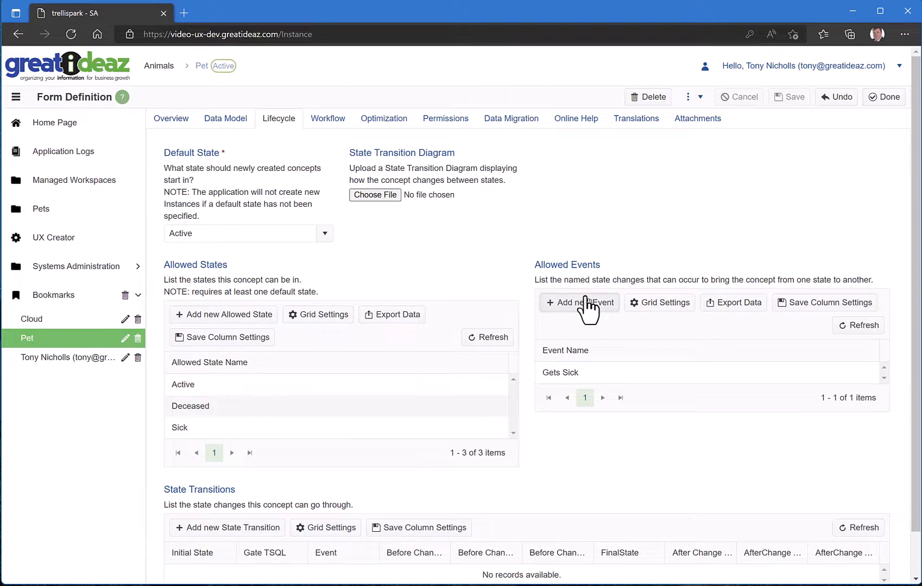
Add an allowed event named Recovers to the Pet lifecycle
left_click(588, 301)
left_click(211, 187)
type("Recovers")
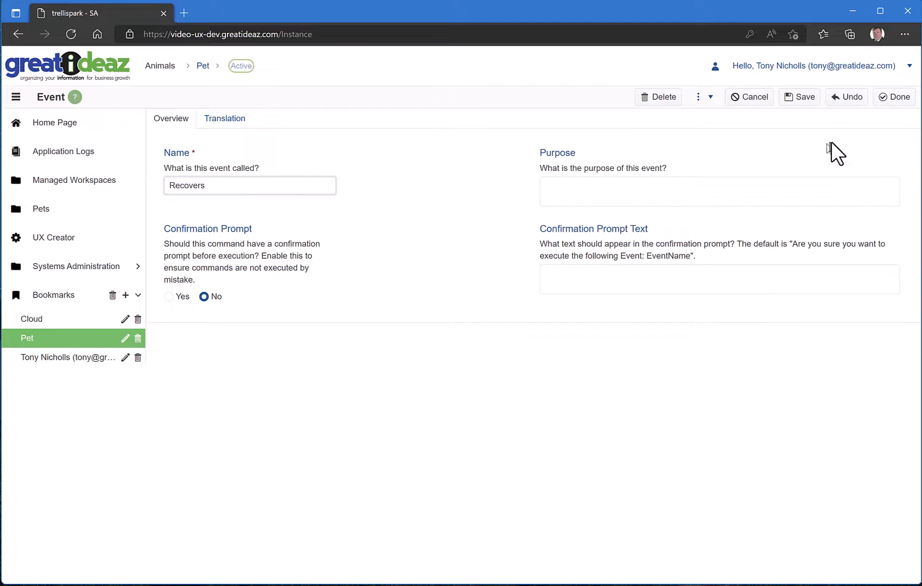
left_click(890, 100)
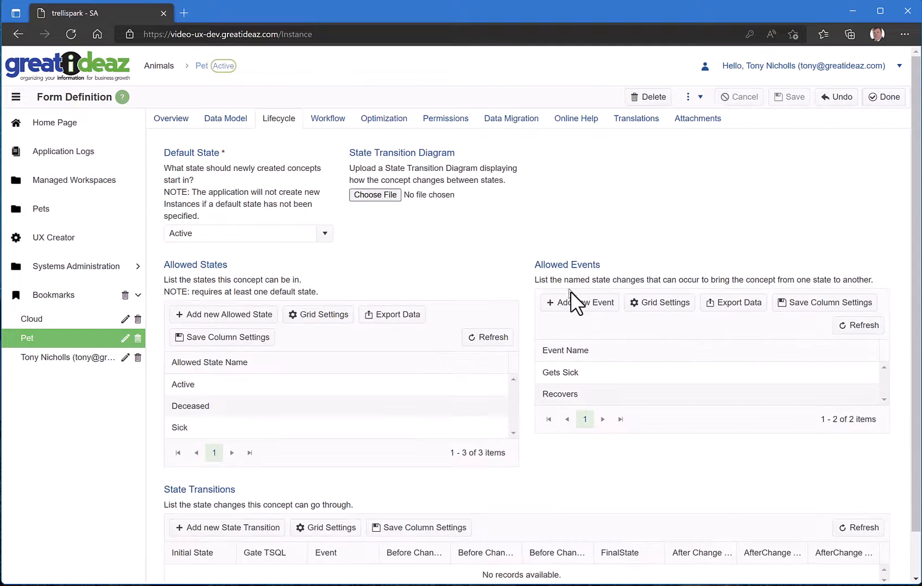
Add an allowed event named Dies to the Pet lifecycle
left_click(578, 304)
left_click(247, 189)
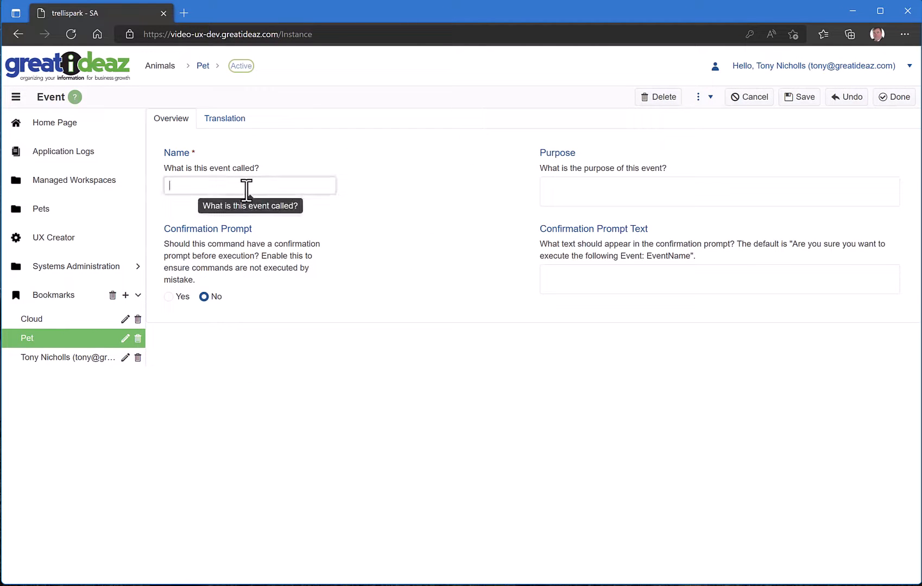
type("Dies")
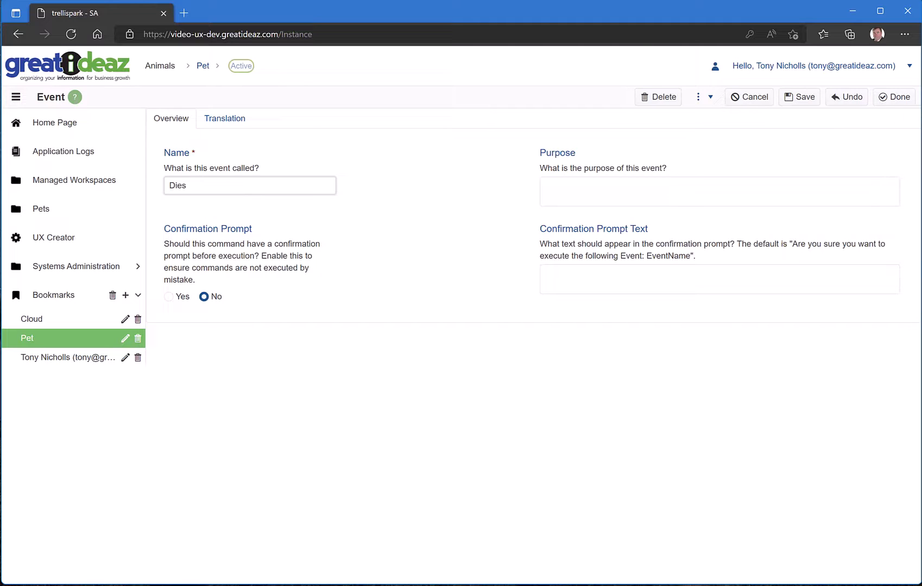
left_click(898, 100)
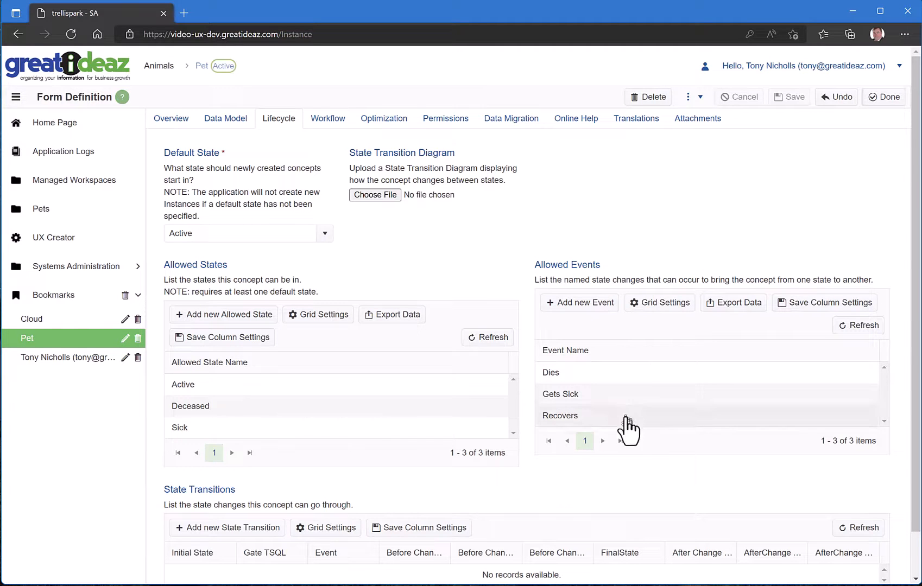
Add a state transition with initial state Active, event Gets Sick and final state Sick
scroll(623, 463, "down", 1)
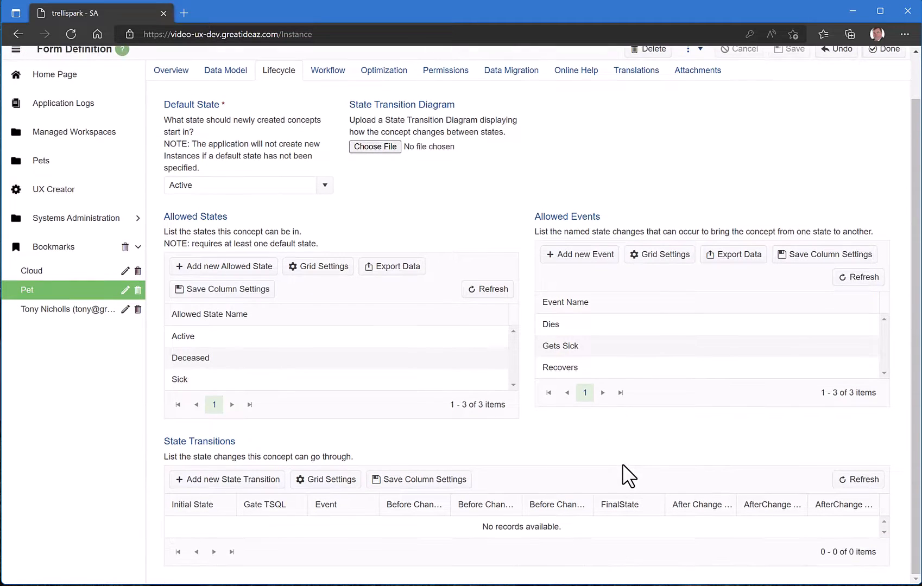
left_click(231, 489)
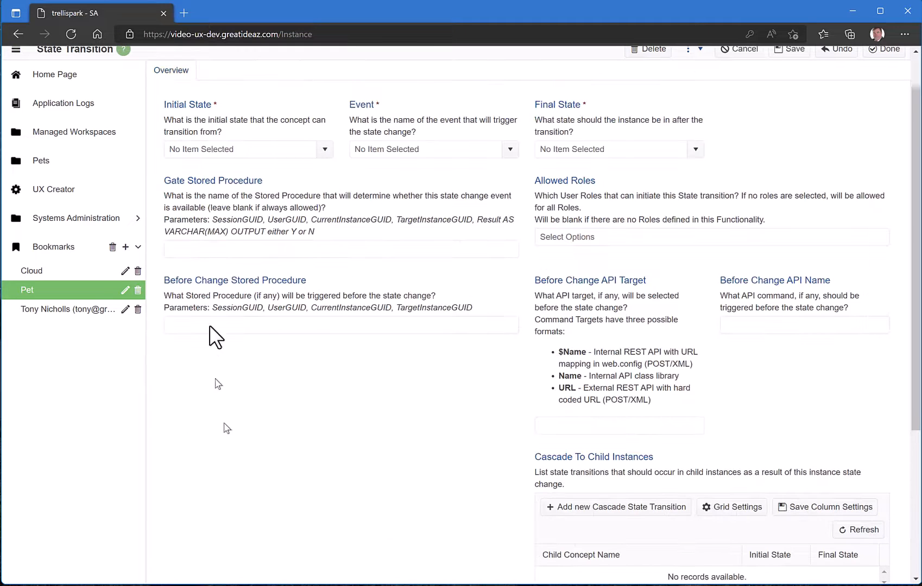
left_click(322, 152)
left_click(315, 168)
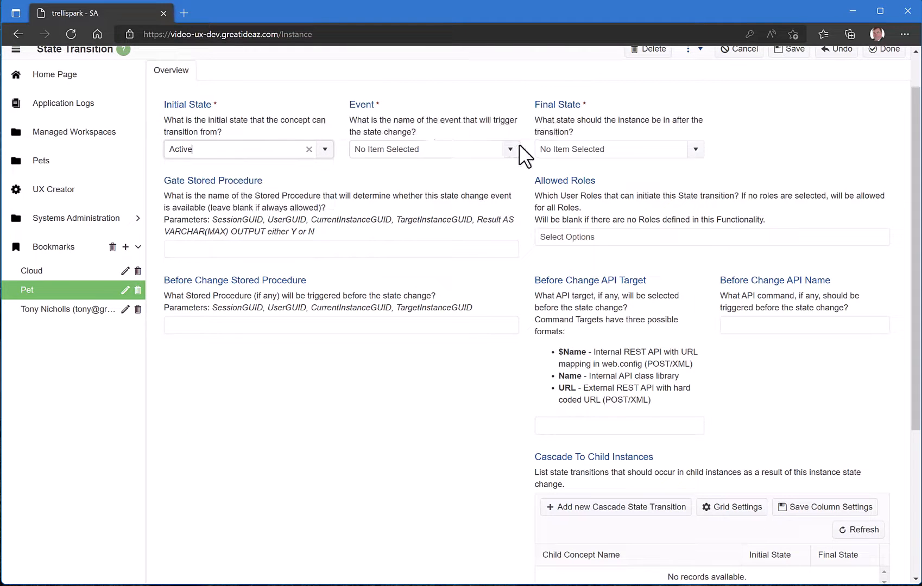
left_click(510, 150)
left_click(471, 184)
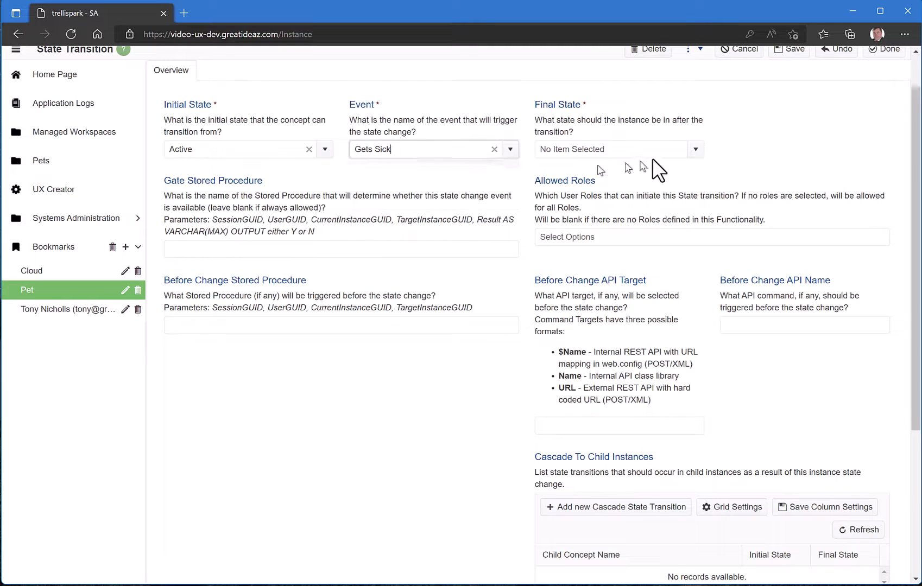
left_click(695, 150)
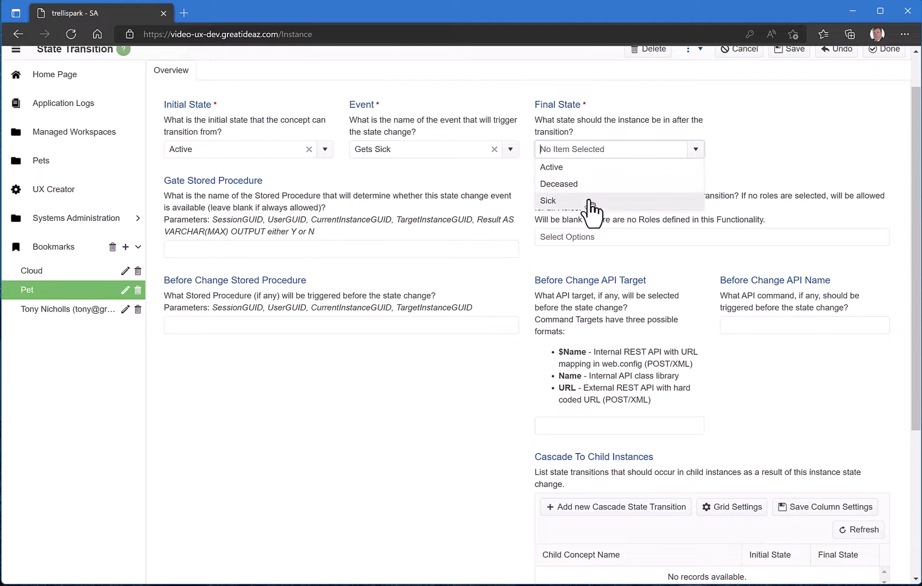
left_click(592, 200)
scroll(798, 160, "up", 1)
left_click(885, 100)
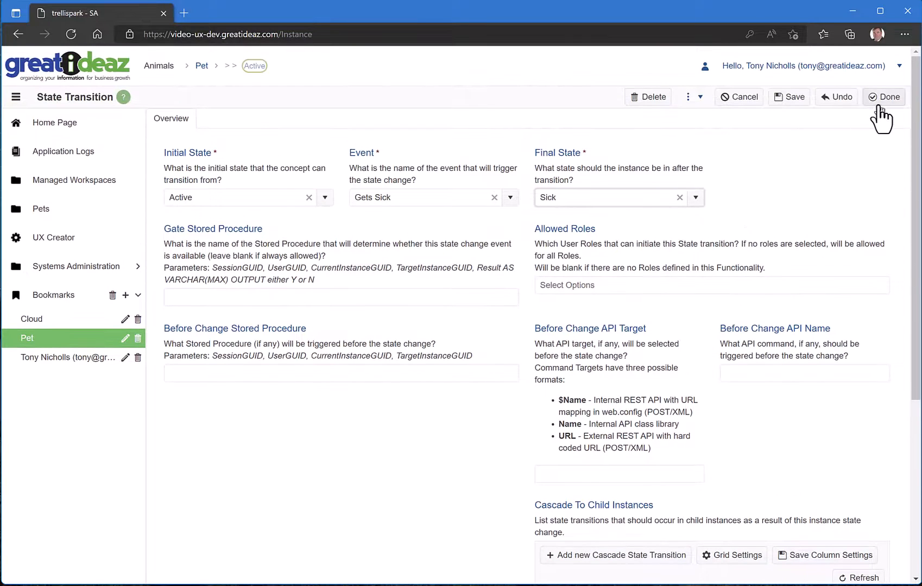
Add a state transition with initial state Sick, event Recovers and final state Active
scroll(531, 401, "down", 1)
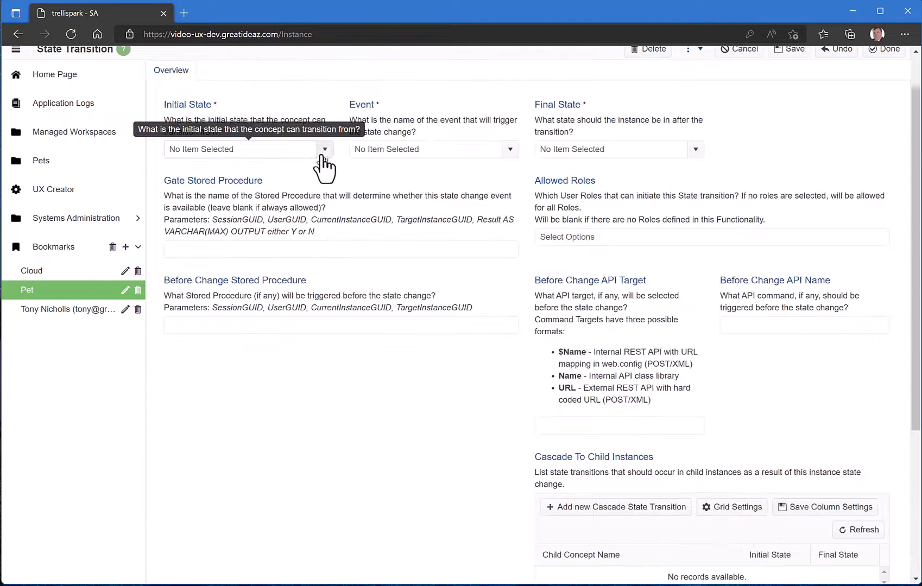
left_click(324, 151)
left_click(242, 200)
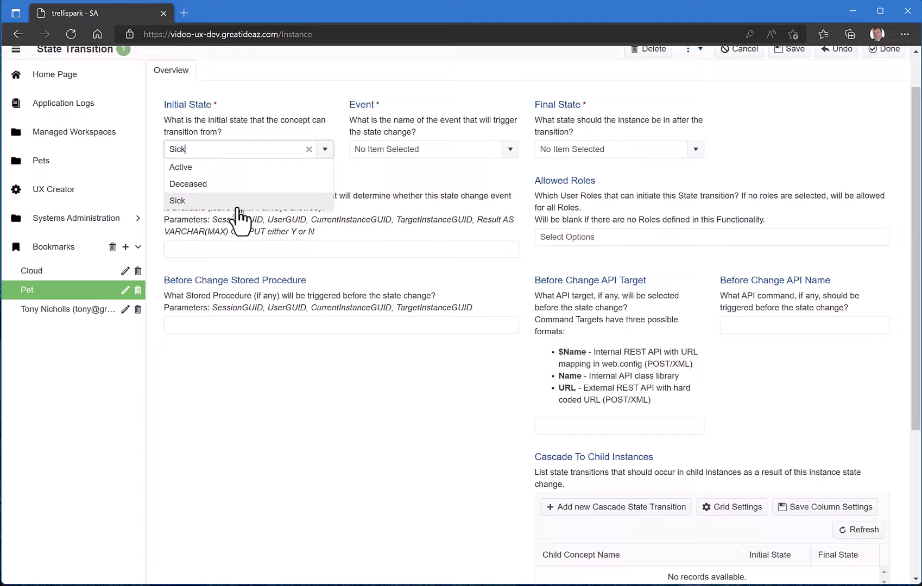
left_click(509, 150)
left_click(451, 200)
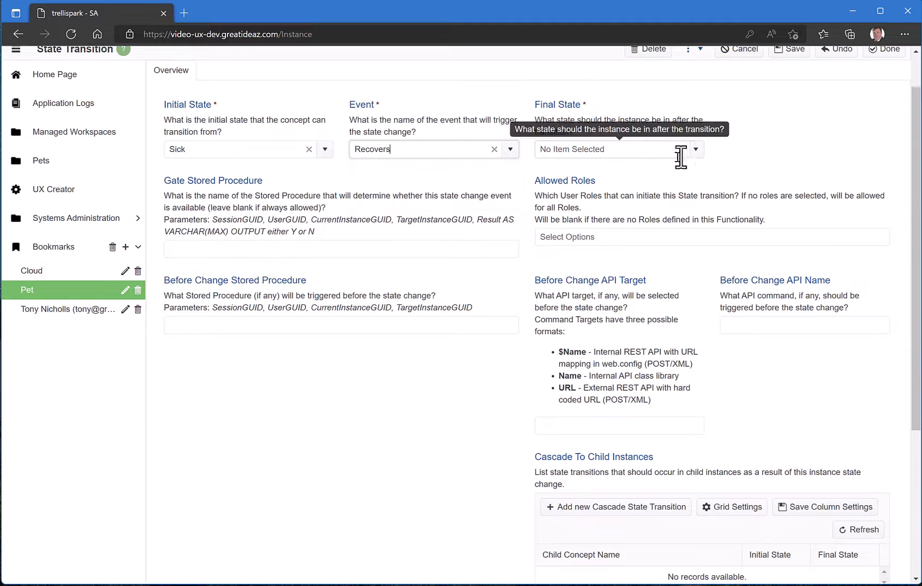
left_click(695, 150)
left_click(605, 169)
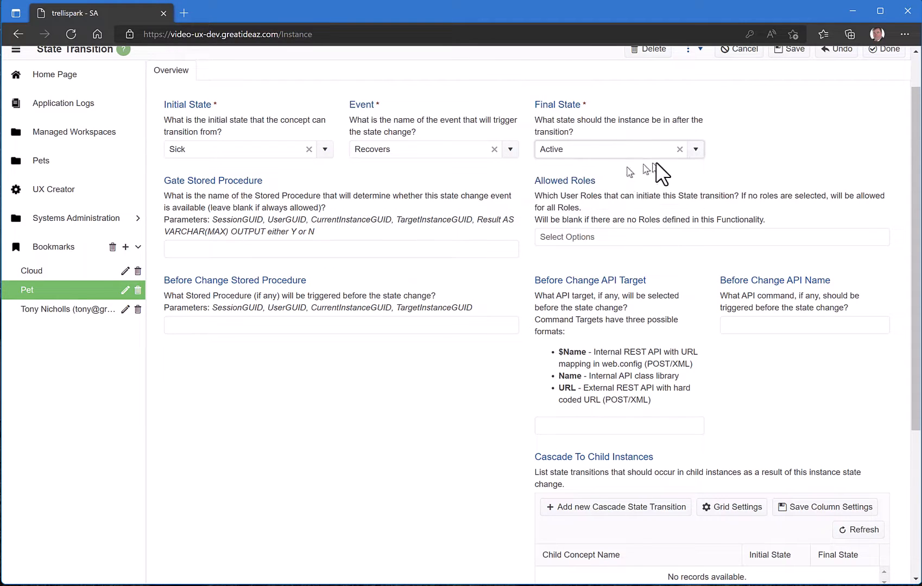
scroll(803, 146, "up", 1)
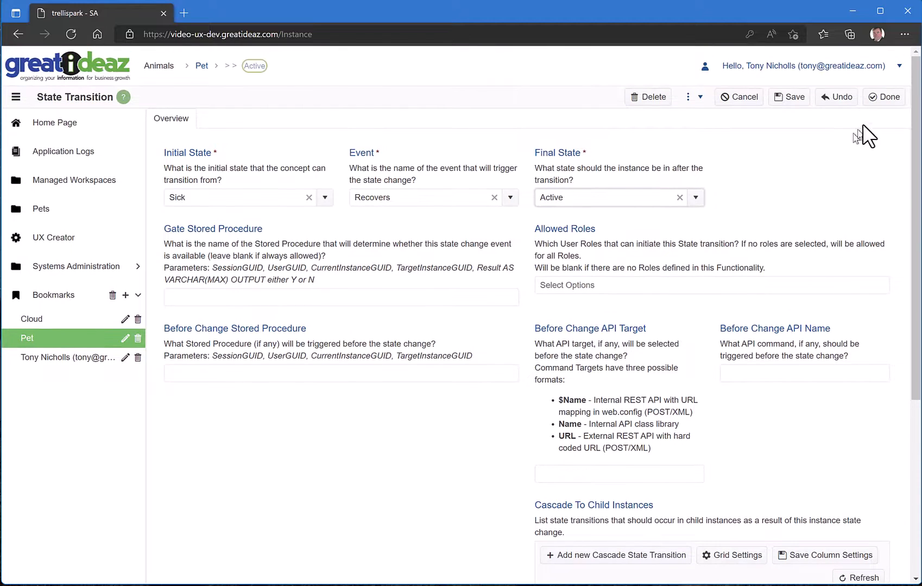
left_click(891, 99)
Add a state transition with initial state Sick, event Dies and final state Deceased
scroll(419, 408, "down", 1)
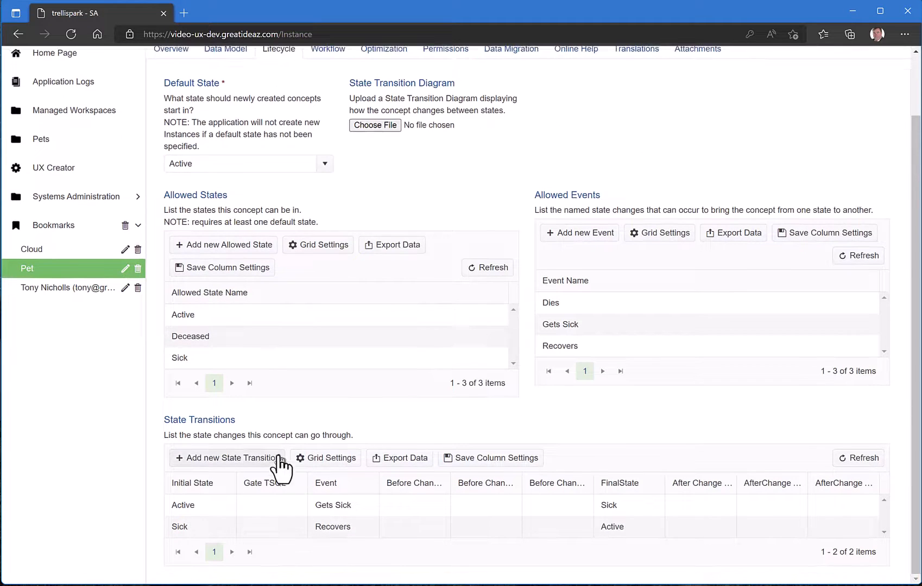
left_click(227, 458)
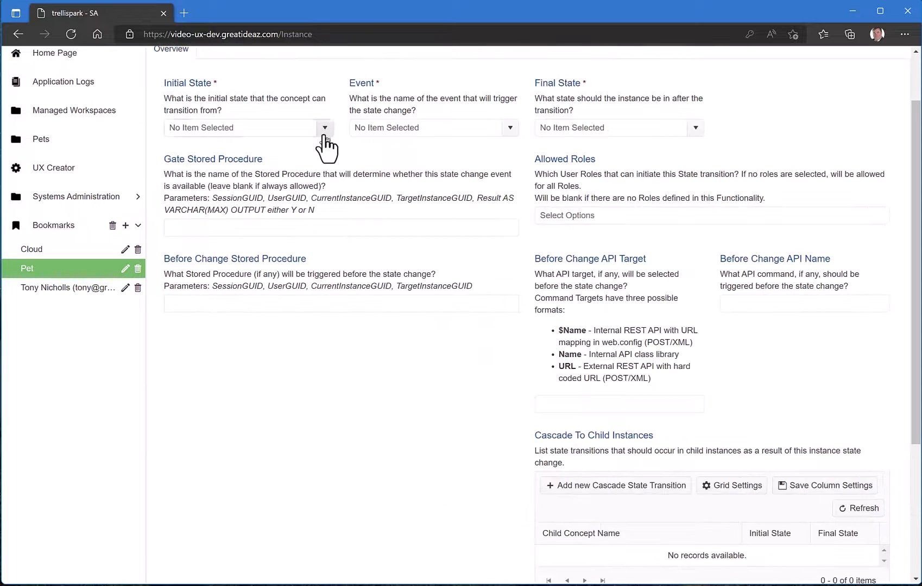
left_click(324, 128)
left_click(274, 179)
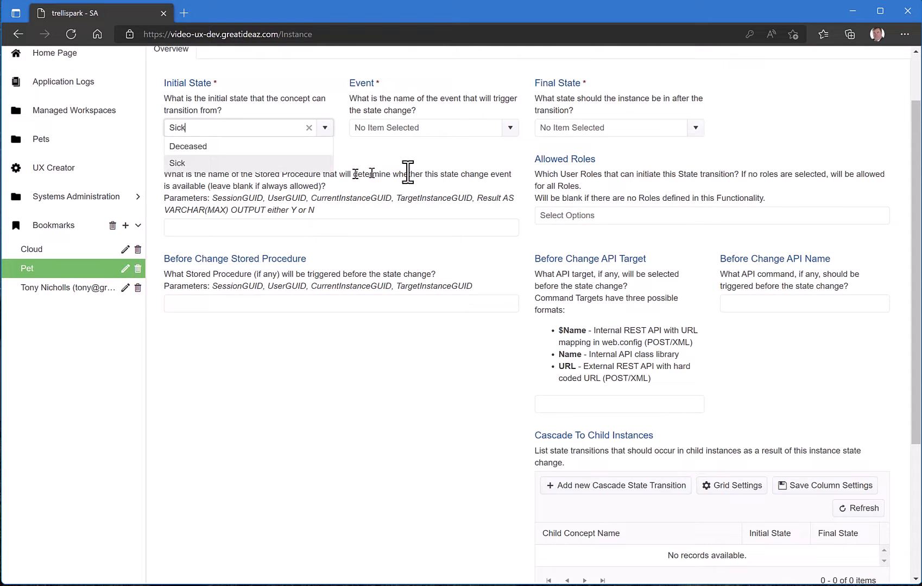
left_click(509, 131)
left_click(458, 147)
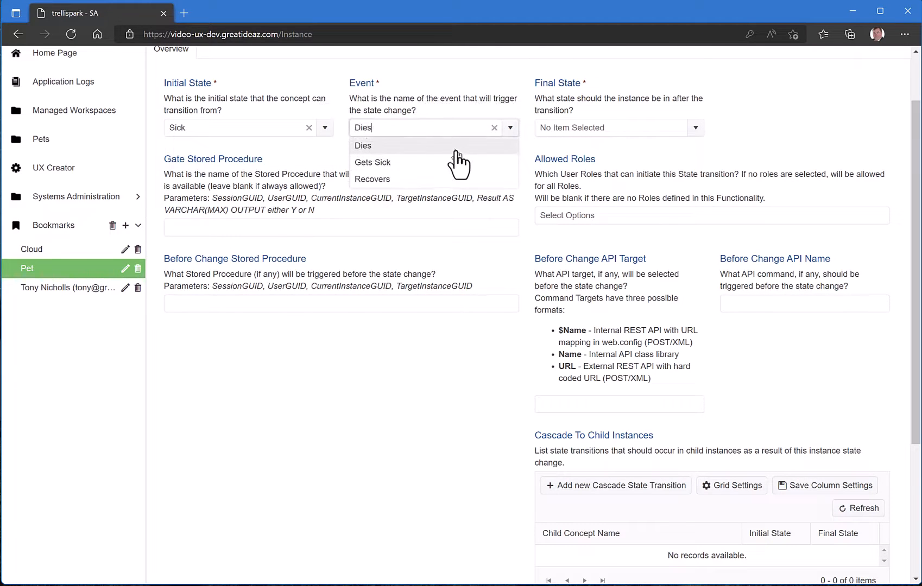
left_click(695, 128)
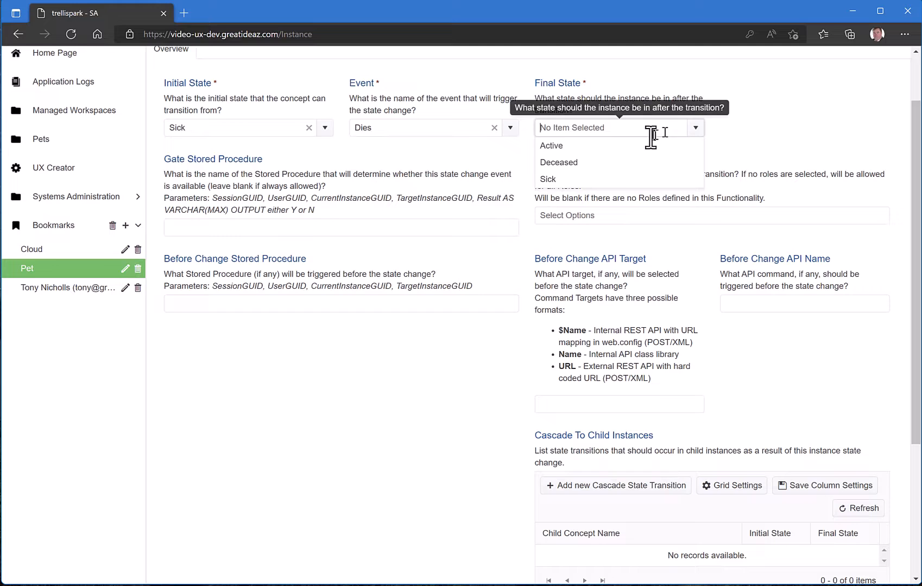
left_click(611, 164)
scroll(797, 151, "up", 1)
left_click(884, 97)
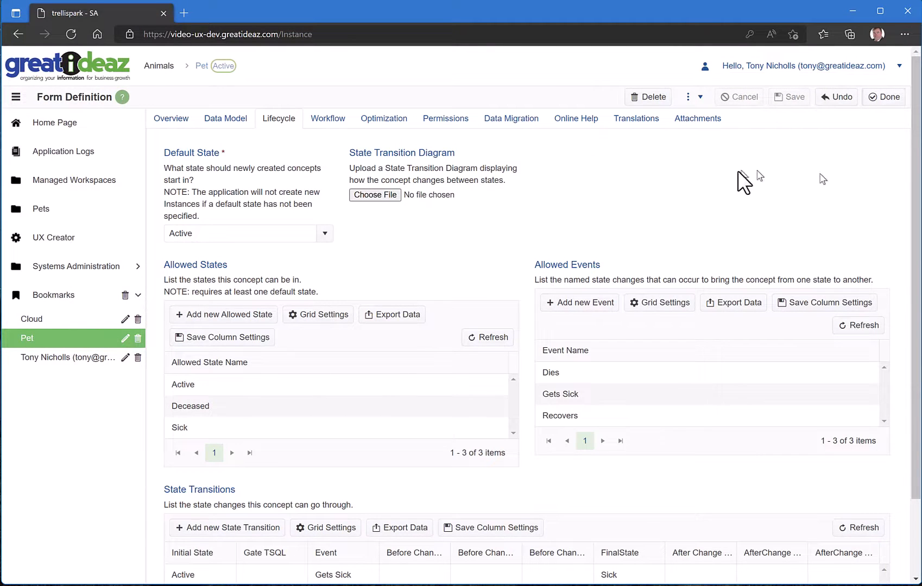
Clear the application state for the Pet form definition and open the bookmarked Cloud pet record
scroll(692, 202, "down", 3)
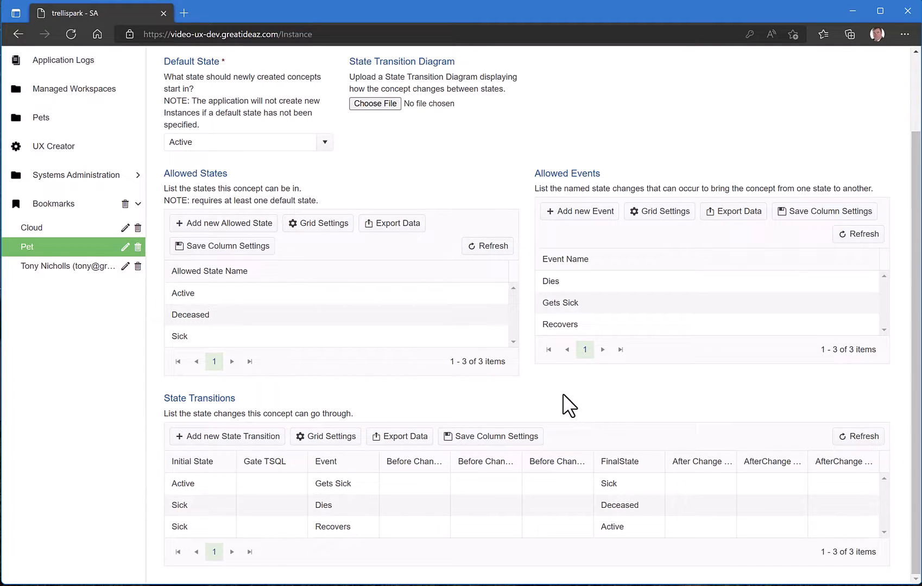
scroll(568, 405, "up", 3)
left_click(695, 98)
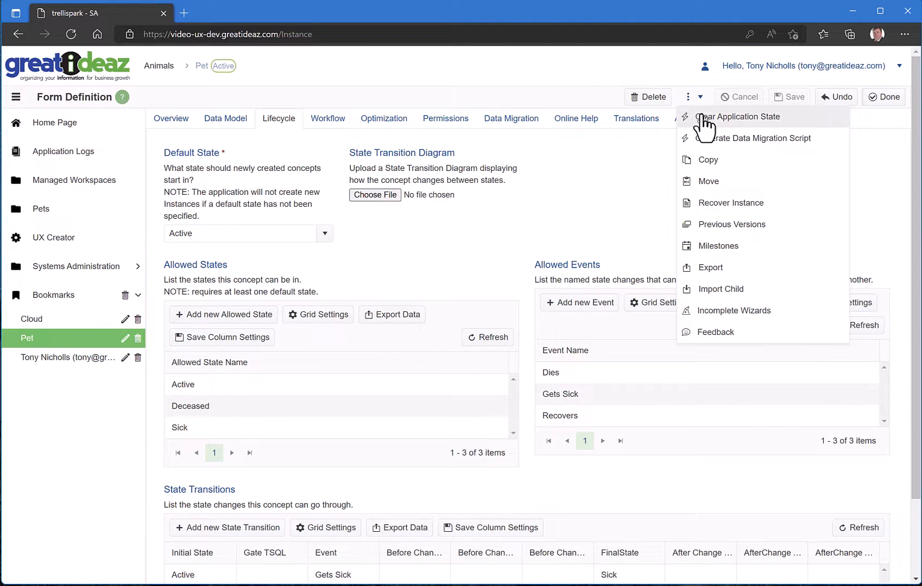
left_click(704, 119)
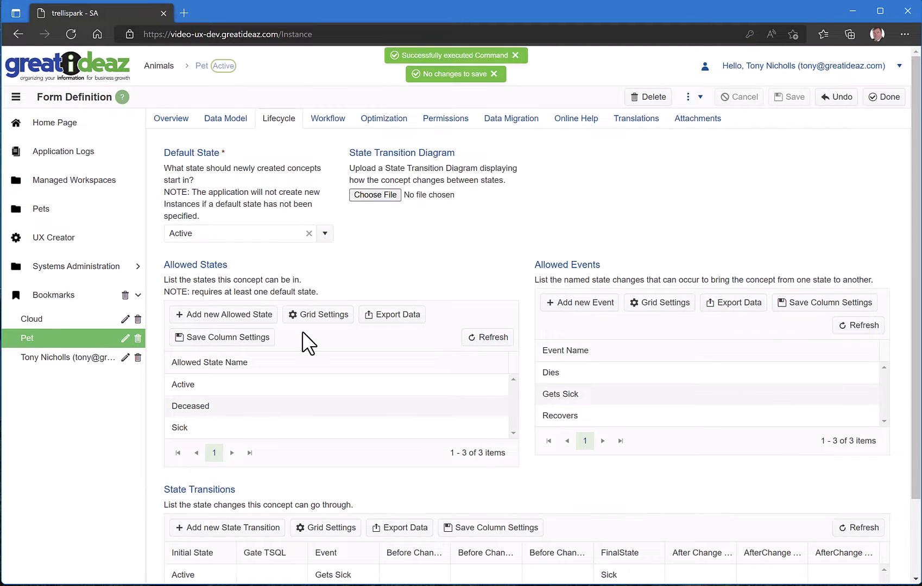
left_click(30, 321)
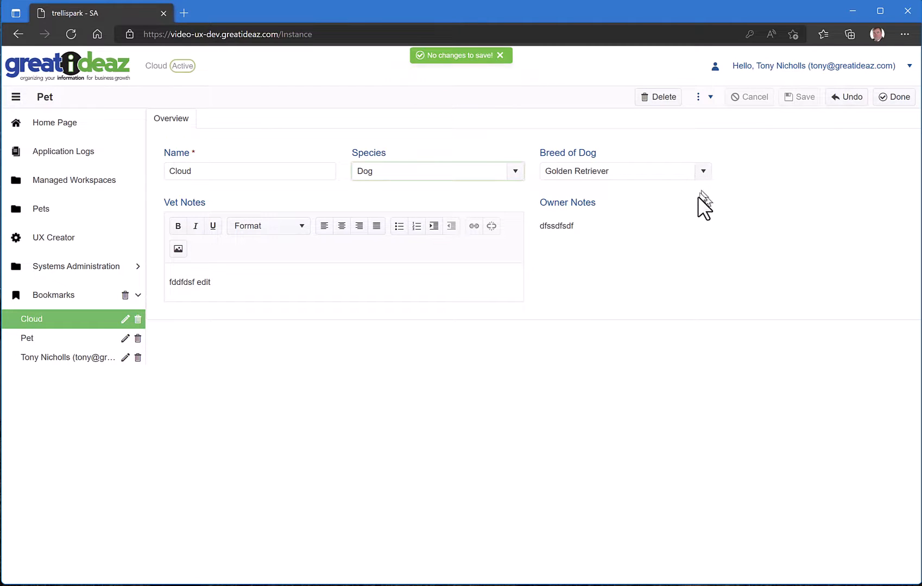
Run the Gets Sick event and the Recovers event on the Cloud pet record
left_click(710, 98)
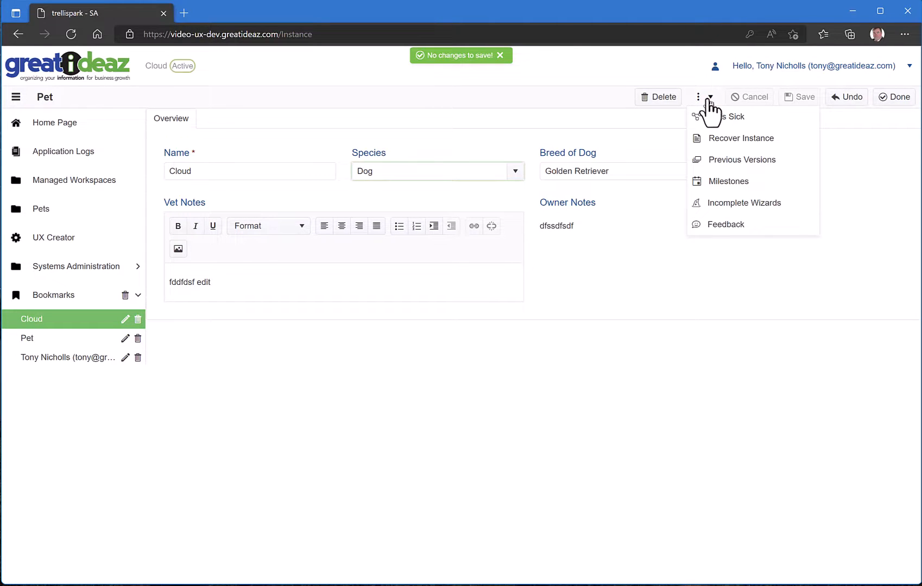
left_click(753, 121)
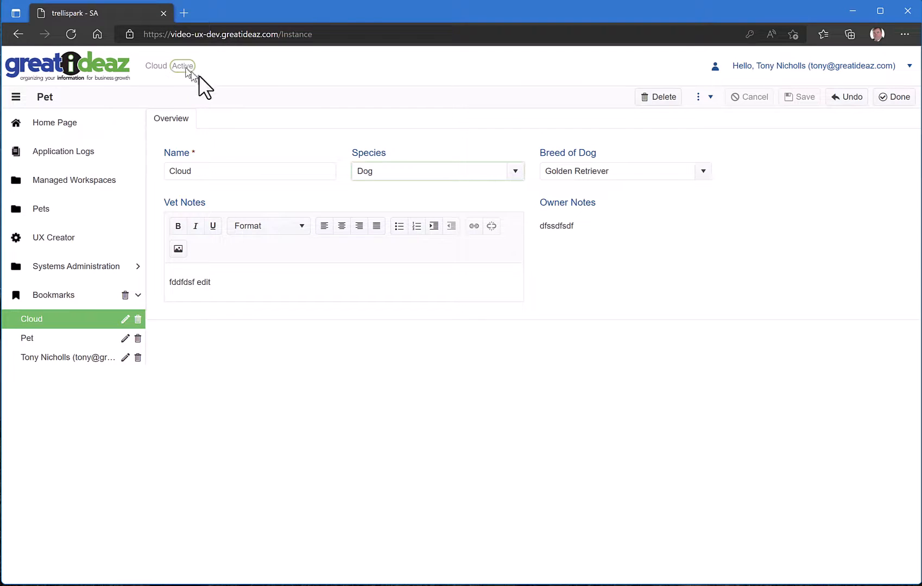
left_click(706, 99)
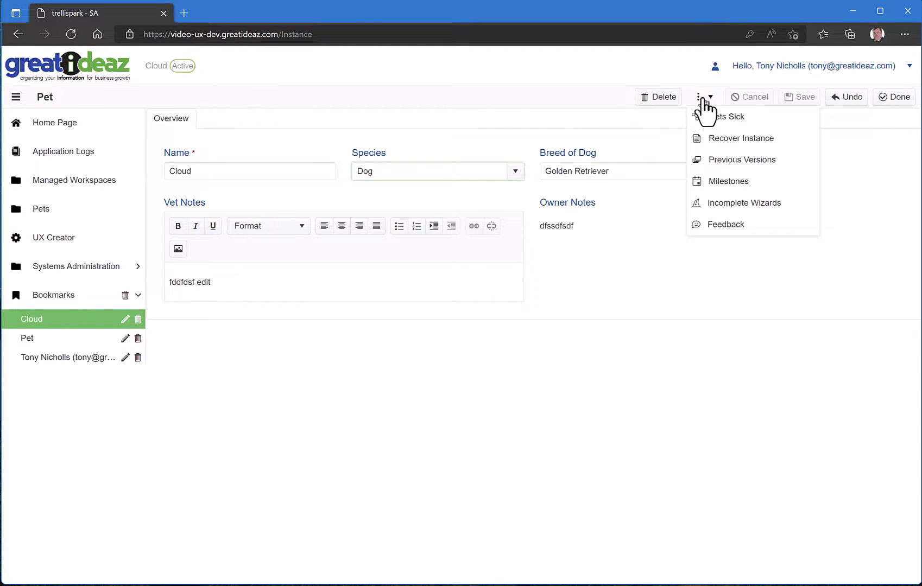
left_click(739, 118)
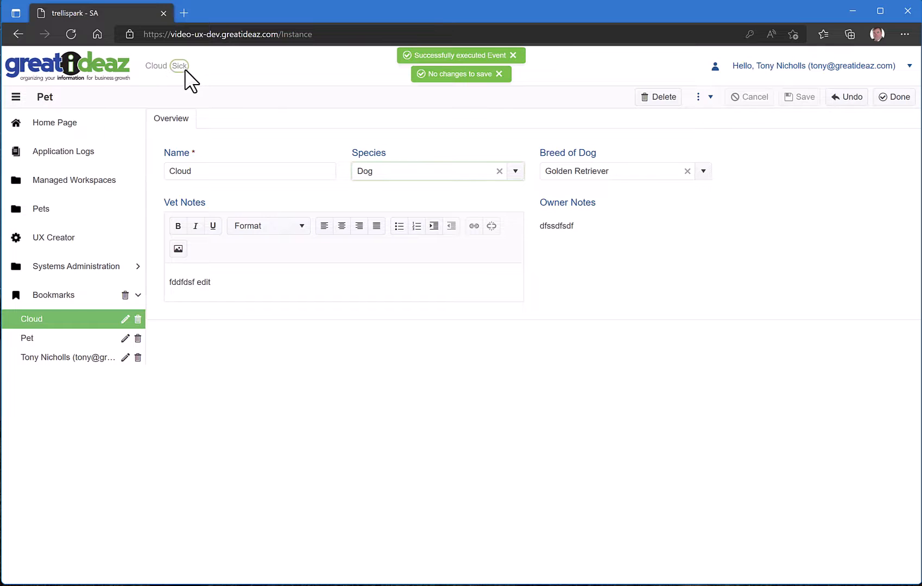
left_click(711, 98)
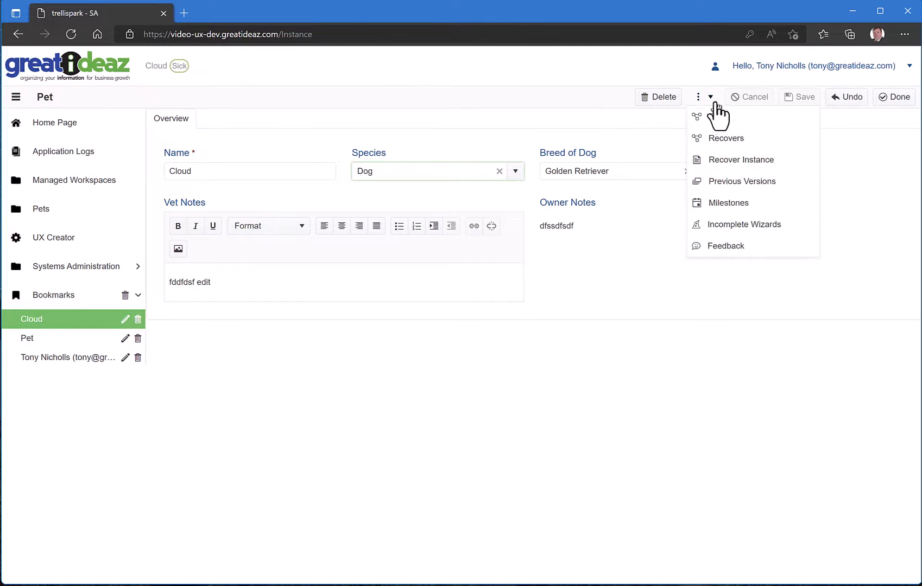
left_click(770, 140)
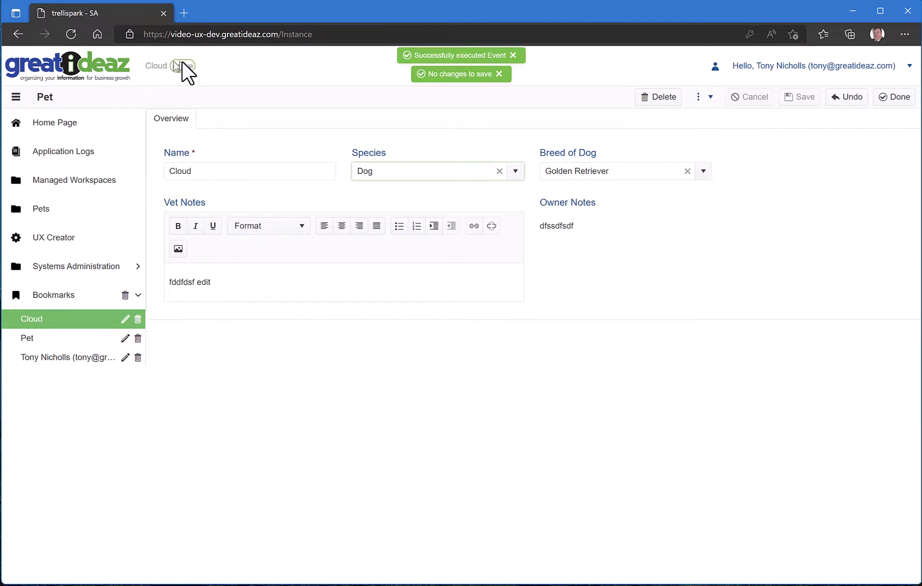
Review the milestones the Cloud pet record has undergone, and close the list
left_click(710, 98)
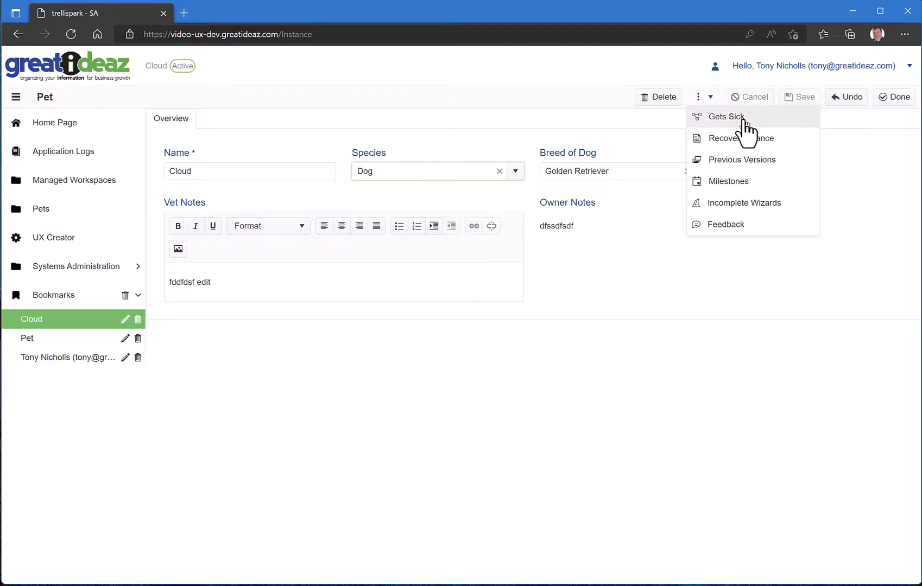
left_click(728, 181)
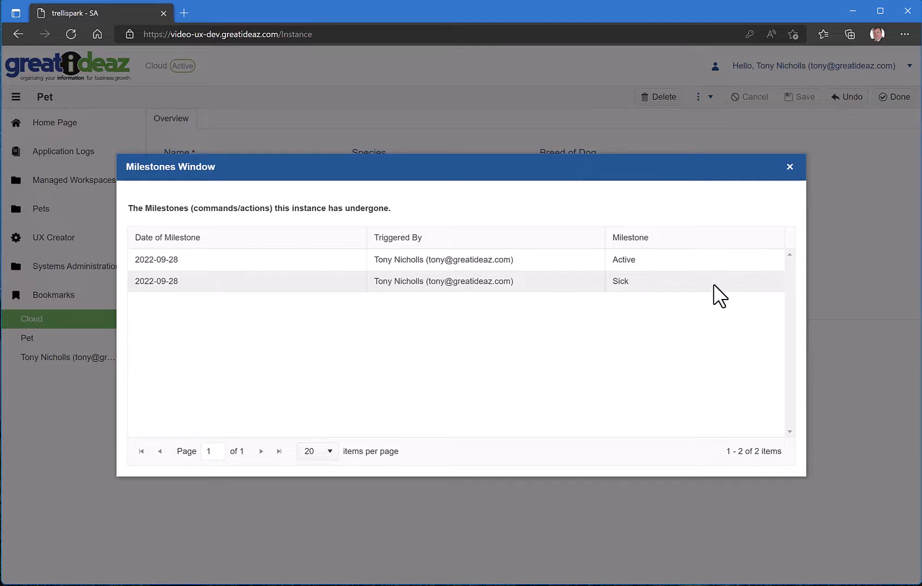
left_click(791, 169)
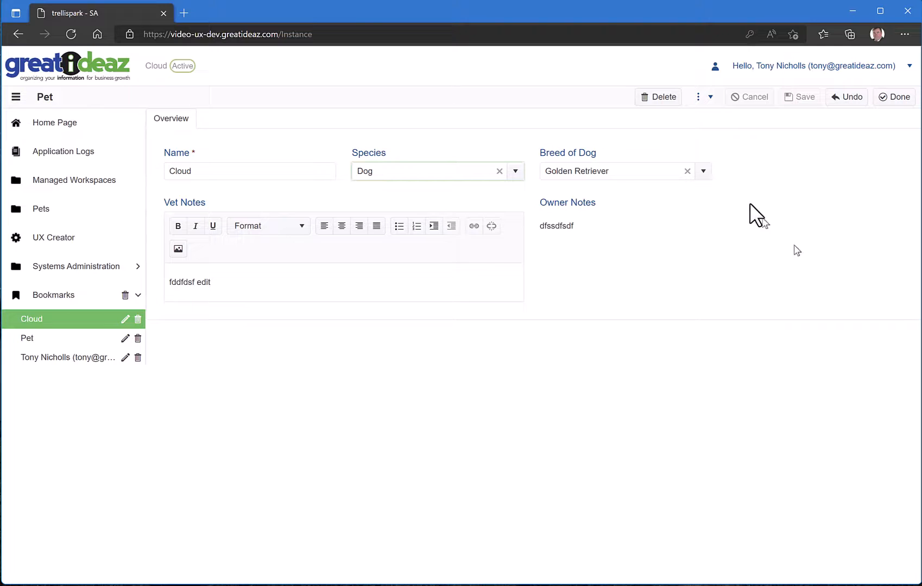
Run the Gets Sick and Dies events on the Cloud record and review its updated milestones
left_click(708, 99)
left_click(721, 117)
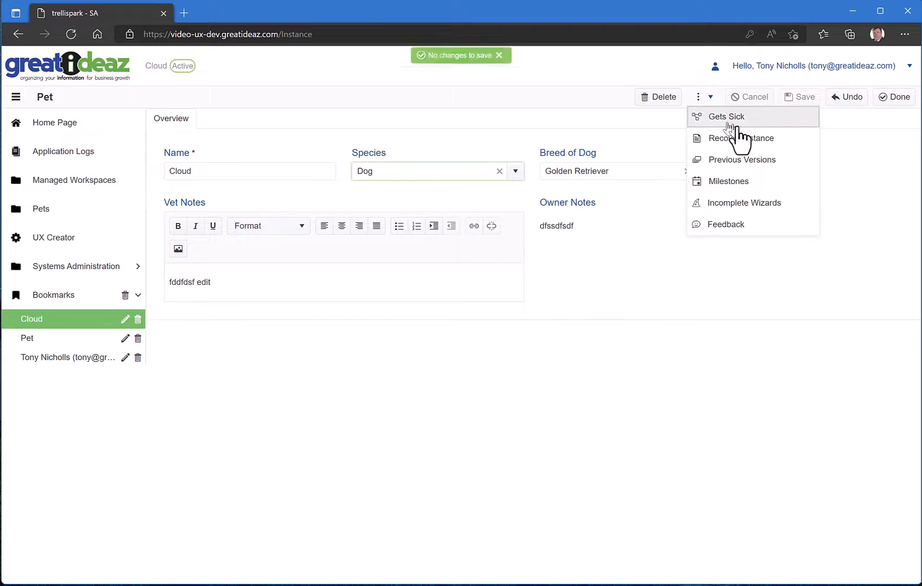
left_click(719, 117)
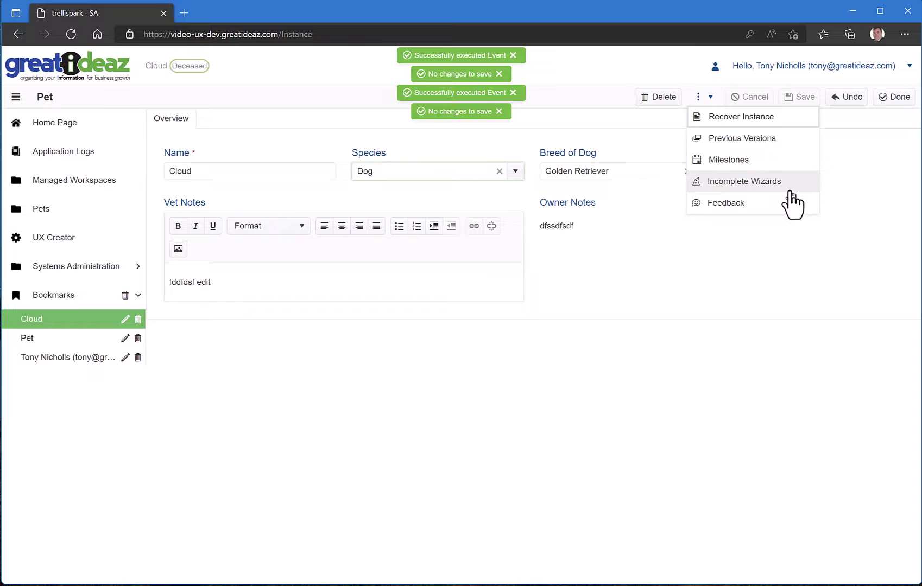
left_click(740, 164)
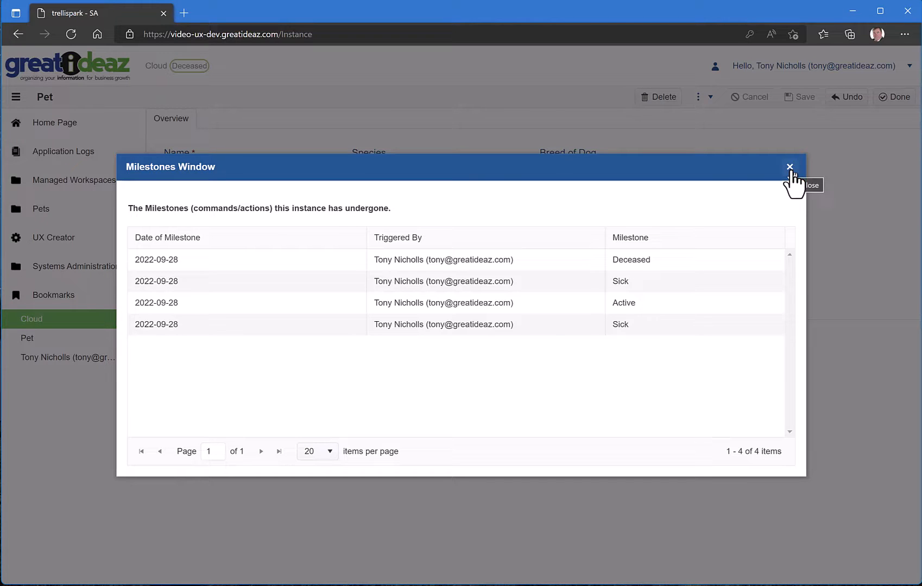
left_click(790, 167)
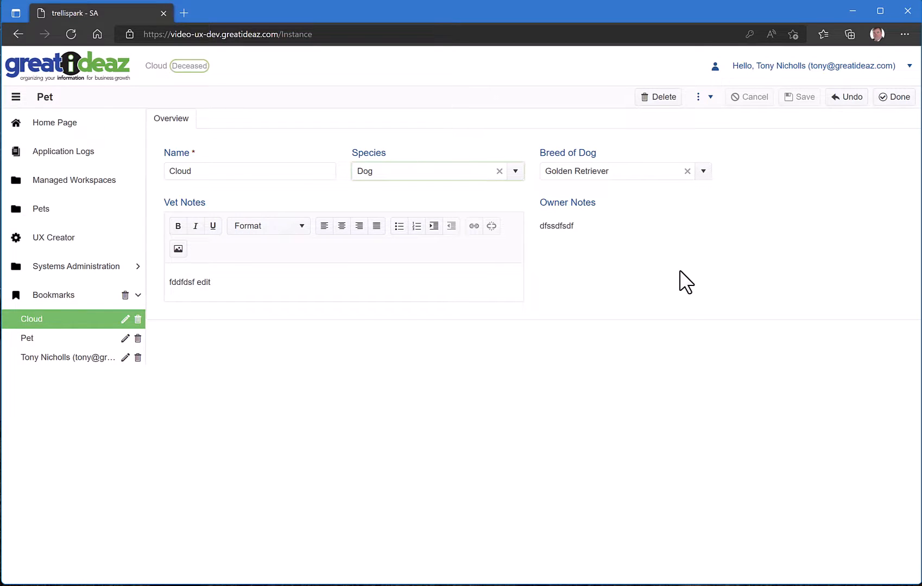
Add a form permission to the bookmarked Pet form definition with Save and Delete both set to Yes
left_click(36, 342)
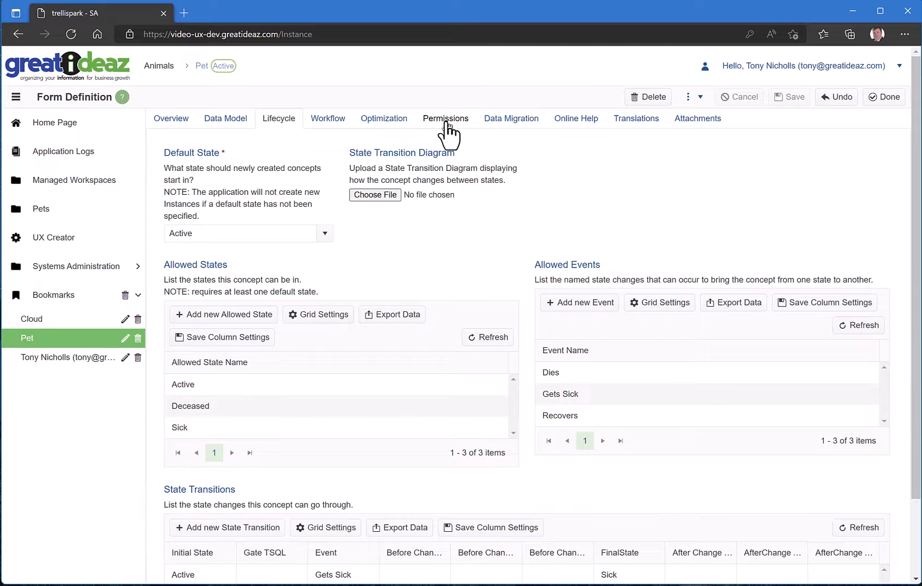
left_click(447, 124)
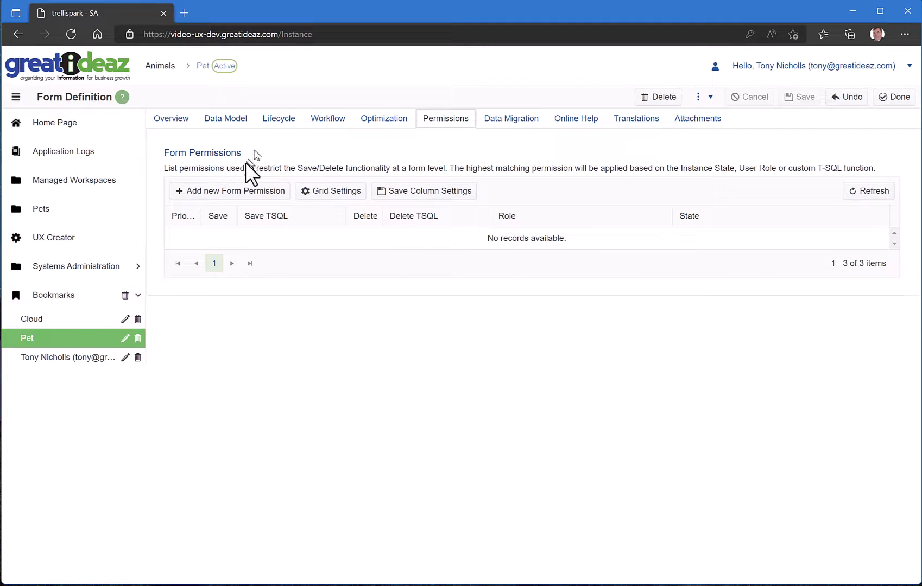
left_click(243, 191)
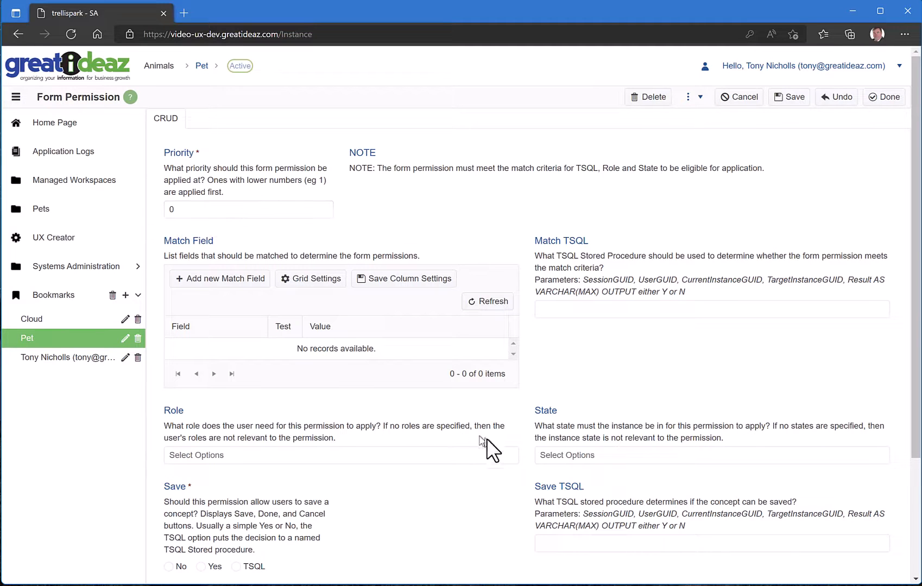
scroll(478, 483, "down", 3)
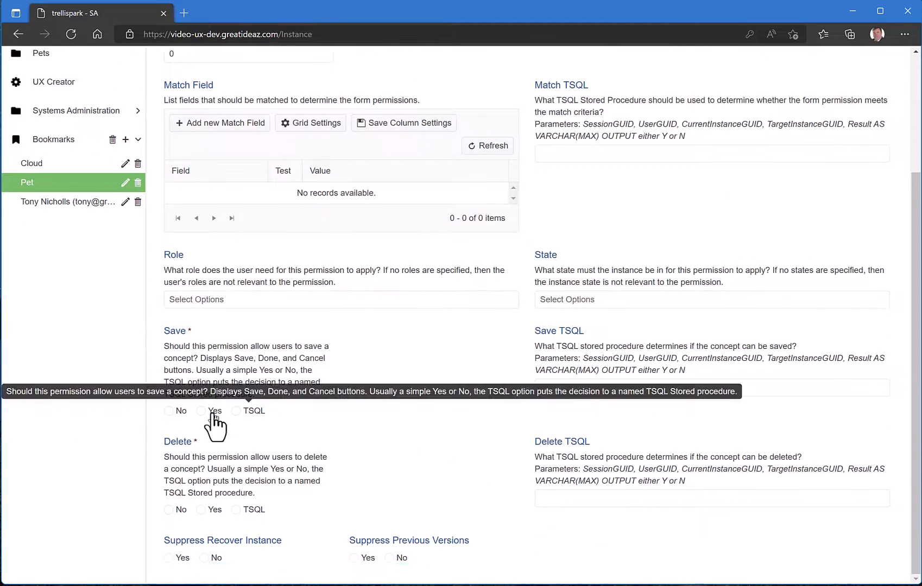
left_click(211, 411)
left_click(201, 510)
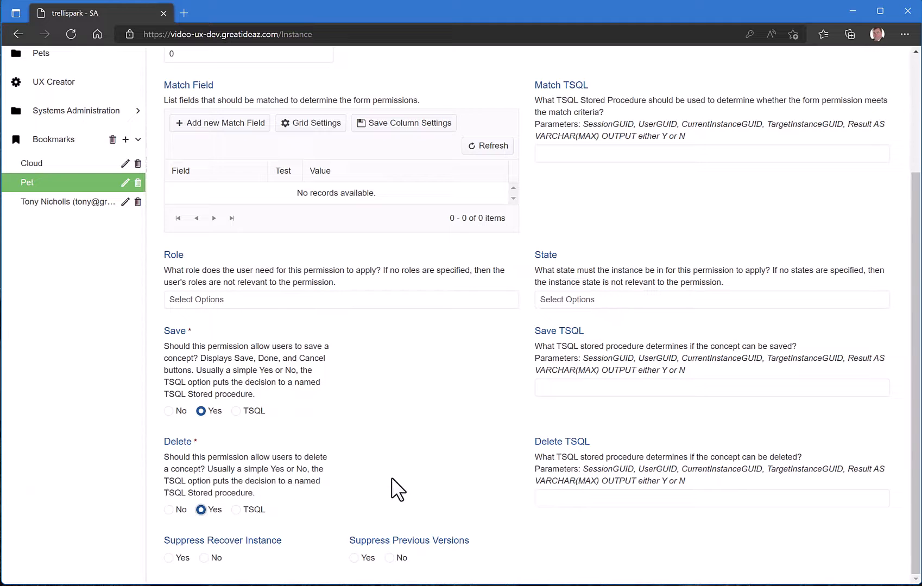
scroll(535, 531, "up", 3)
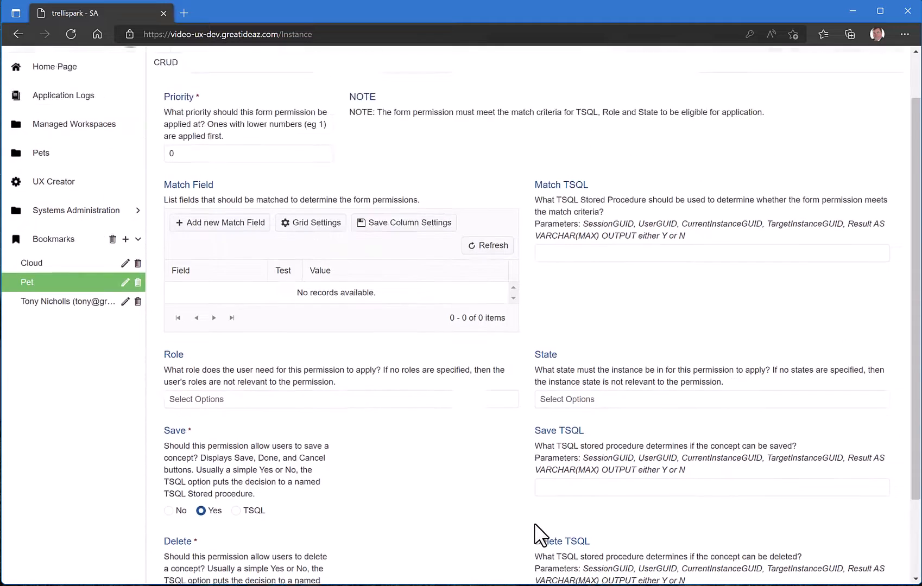
left_click(885, 98)
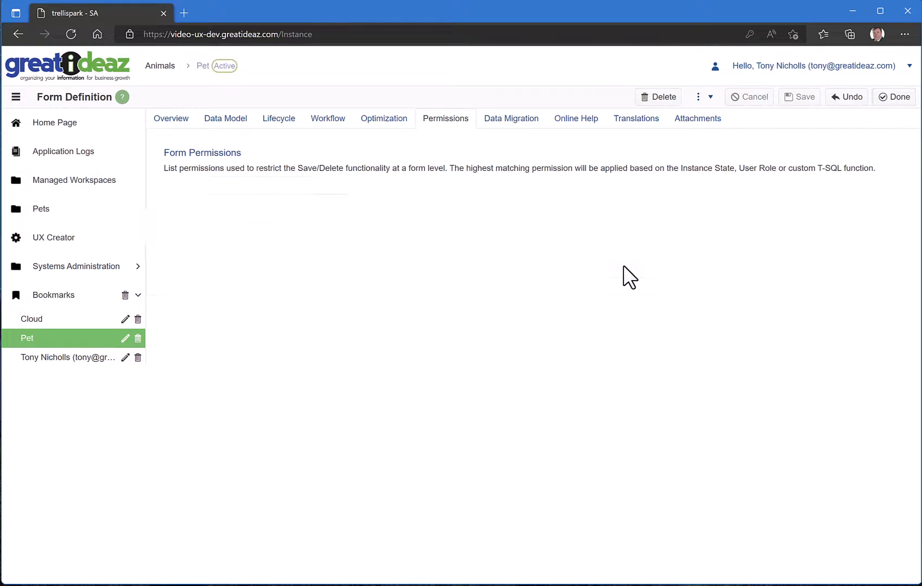
Add a second form permission with priority 10, state Deceased, and Save and Delete both set to No
left_click(243, 195)
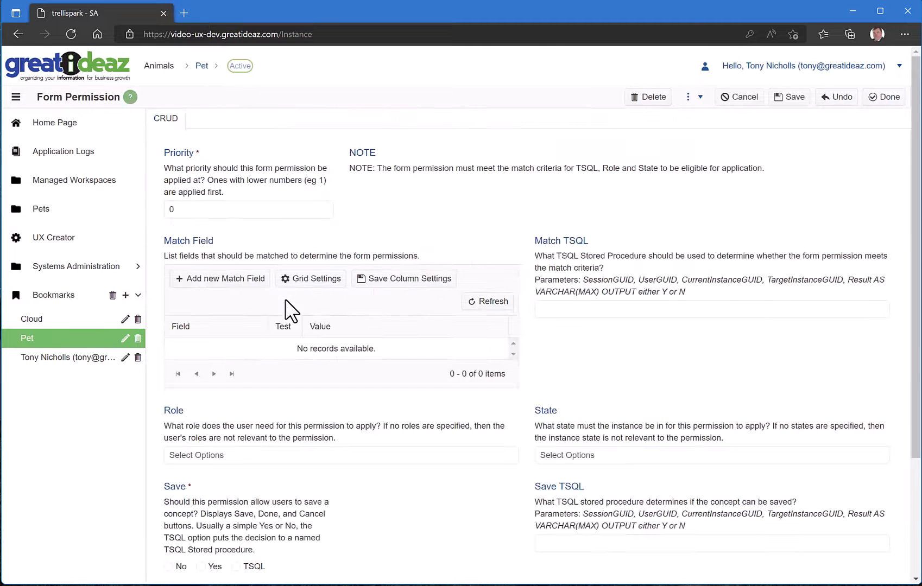
left_click_drag(201, 205, 160, 209)
type("10")
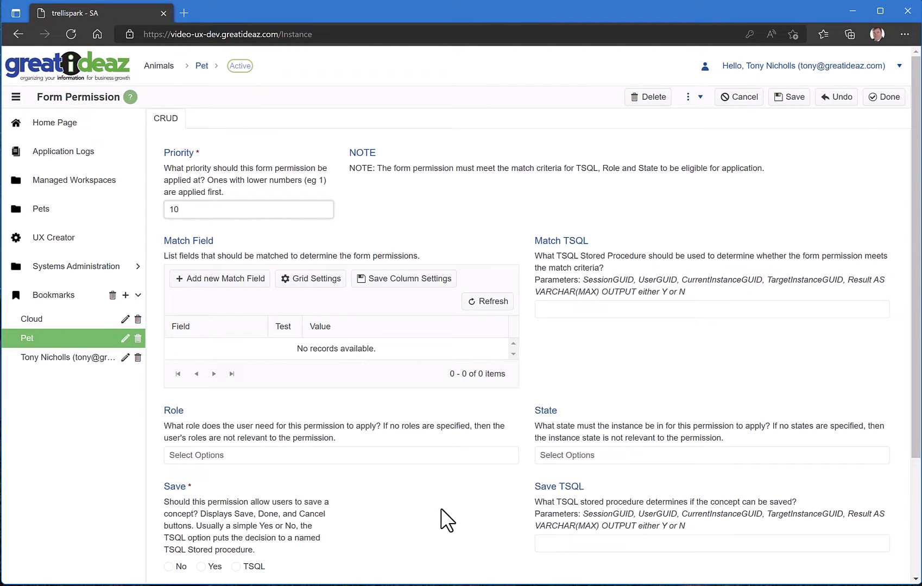
left_click(581, 454)
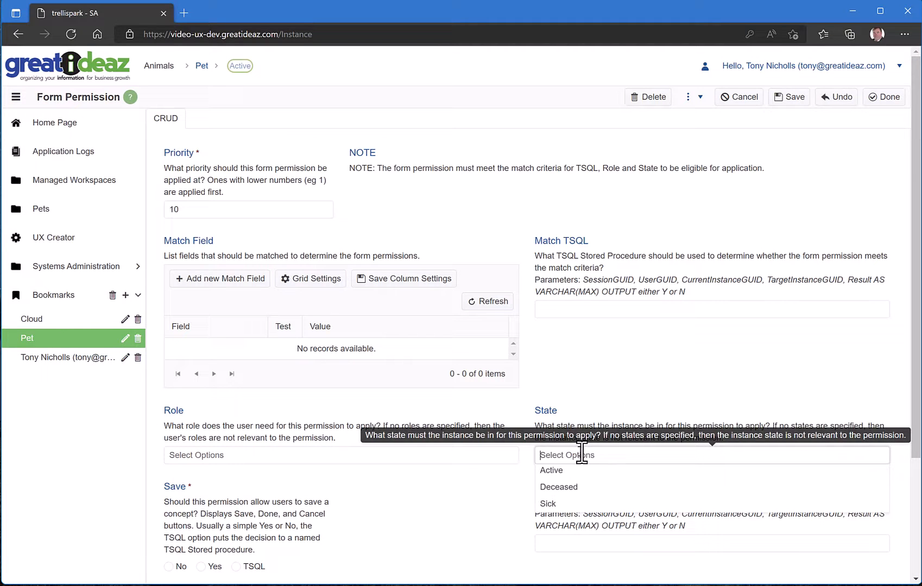
left_click(570, 488)
scroll(491, 499, "down", 3)
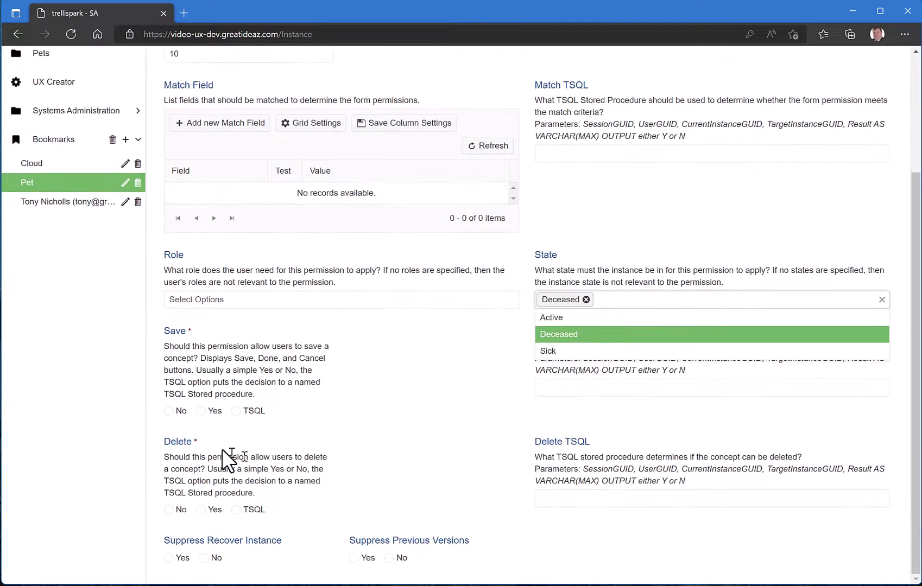
left_click(180, 412)
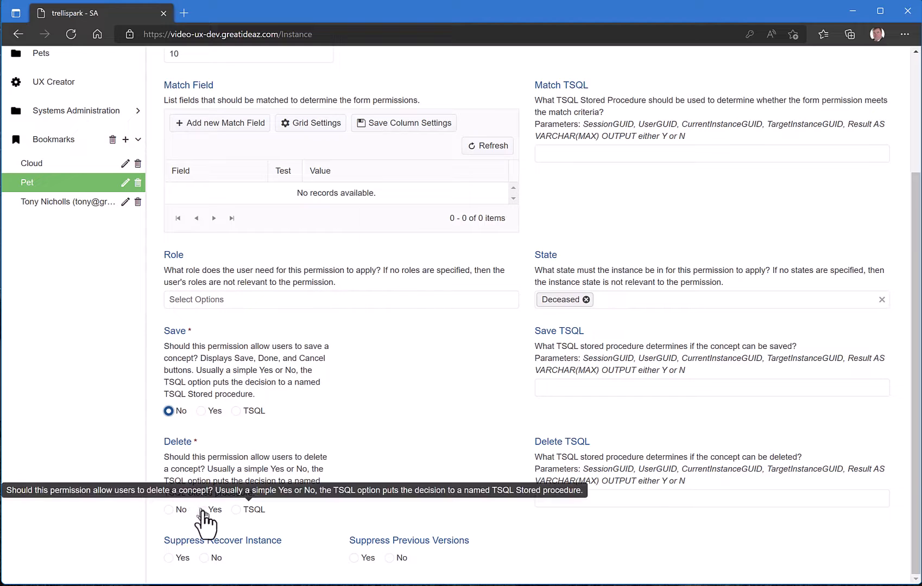
left_click(182, 510)
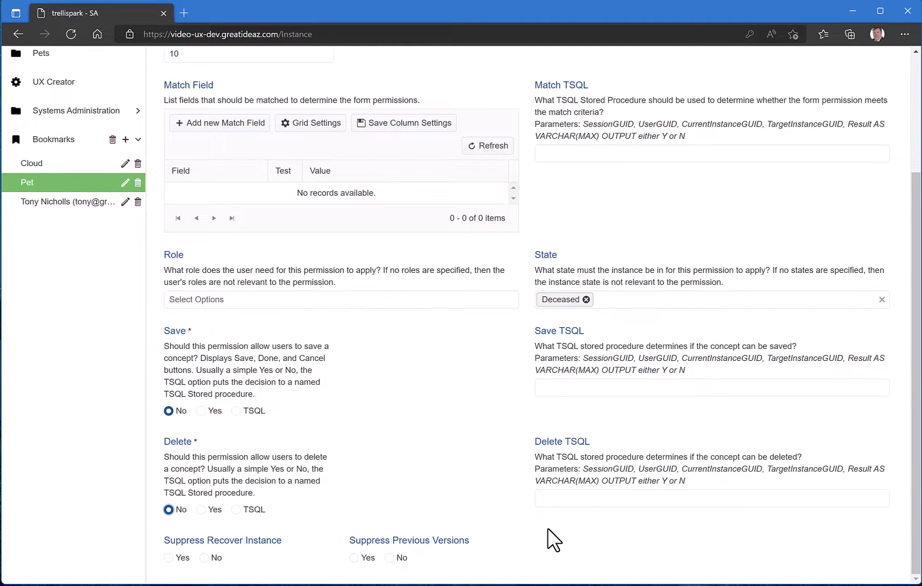
scroll(547, 525, "up", 3)
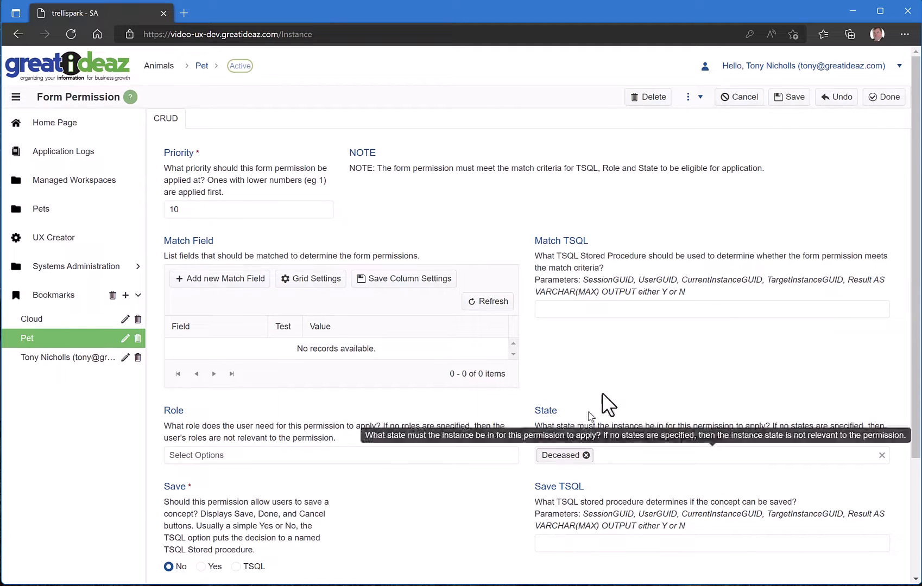
left_click(793, 98)
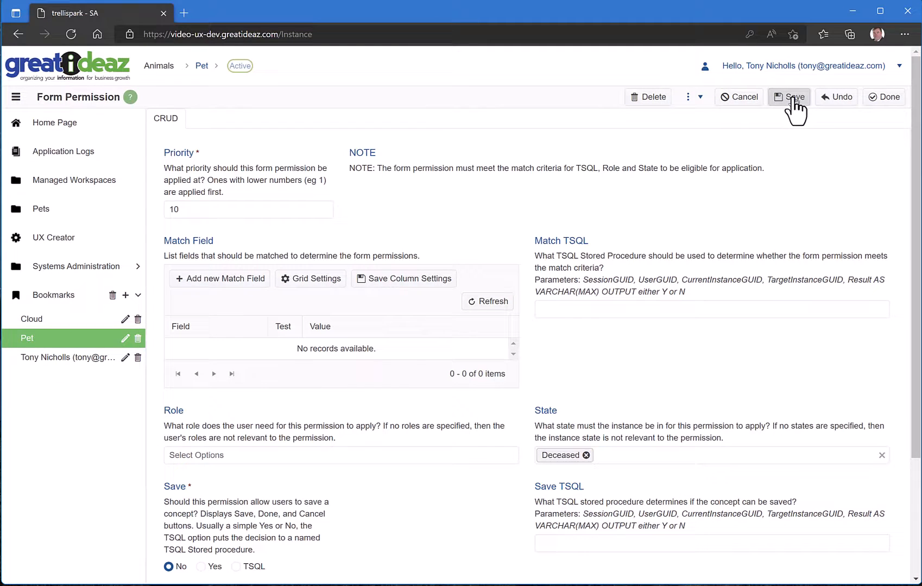
left_click(875, 103)
Clear the application state for the Pet form definition and check whether the Cloud record's Vet Notes and Name can be edited
mouse_move(698, 98)
left_click(713, 120)
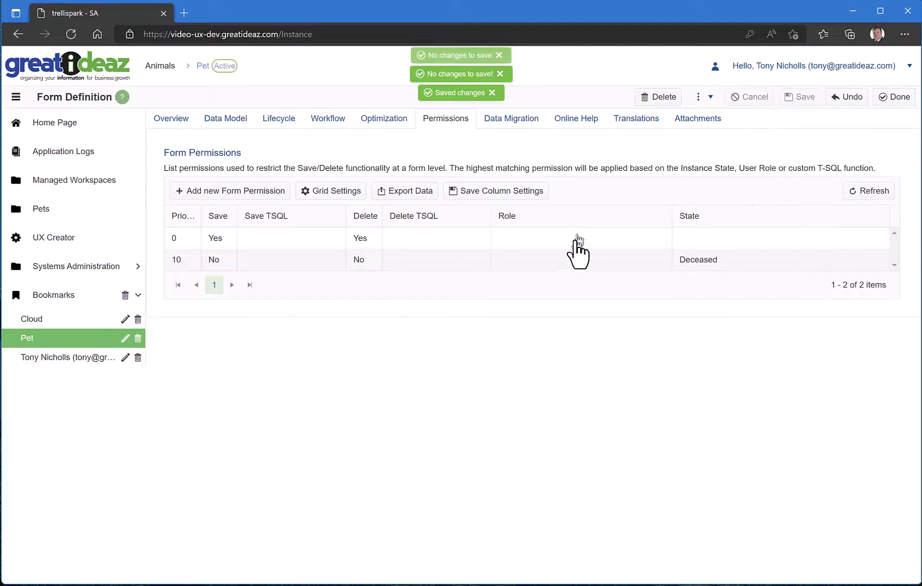
left_click(30, 323)
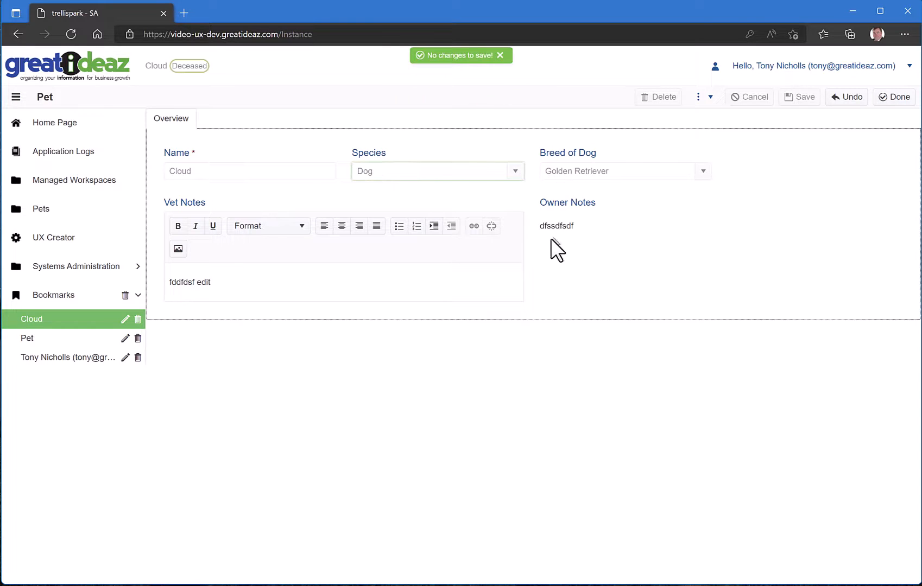
left_click(480, 278)
left_click(242, 158)
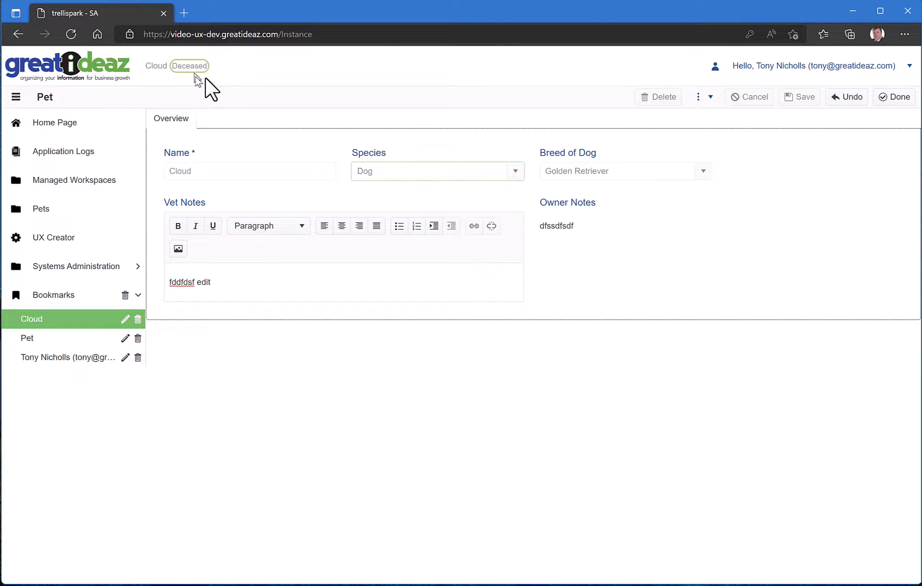
Open the Tanya record from the Pets list and check whether its Vet Notes can be edited
left_click(59, 216)
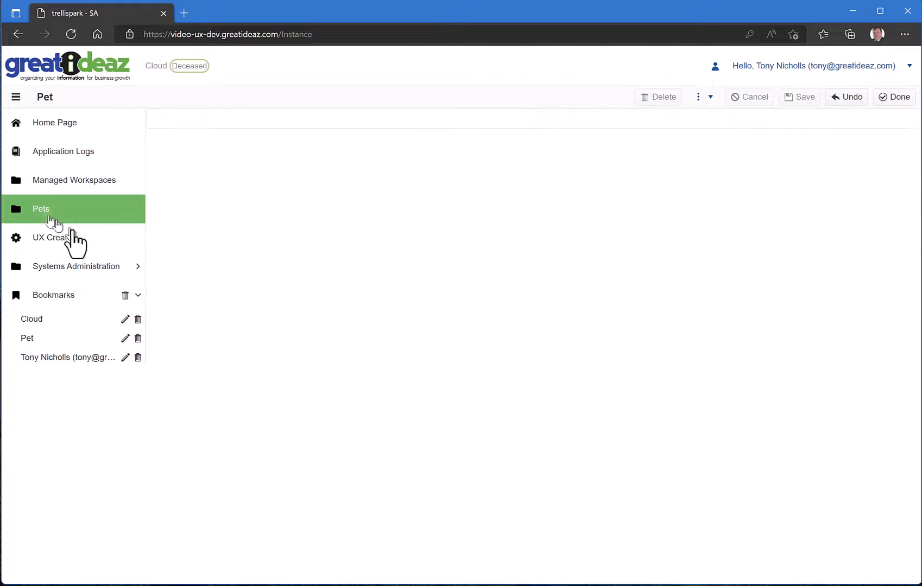
left_click(196, 273)
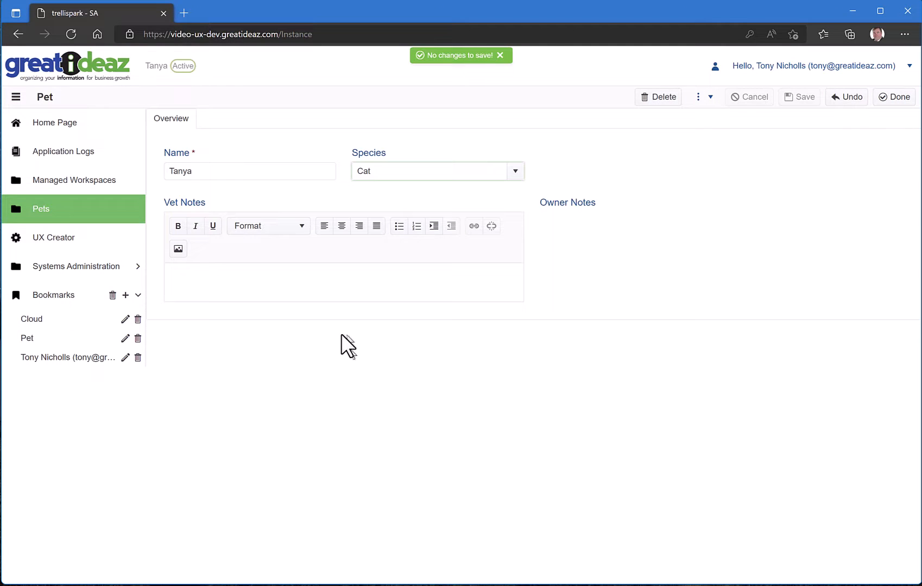
left_click(336, 290)
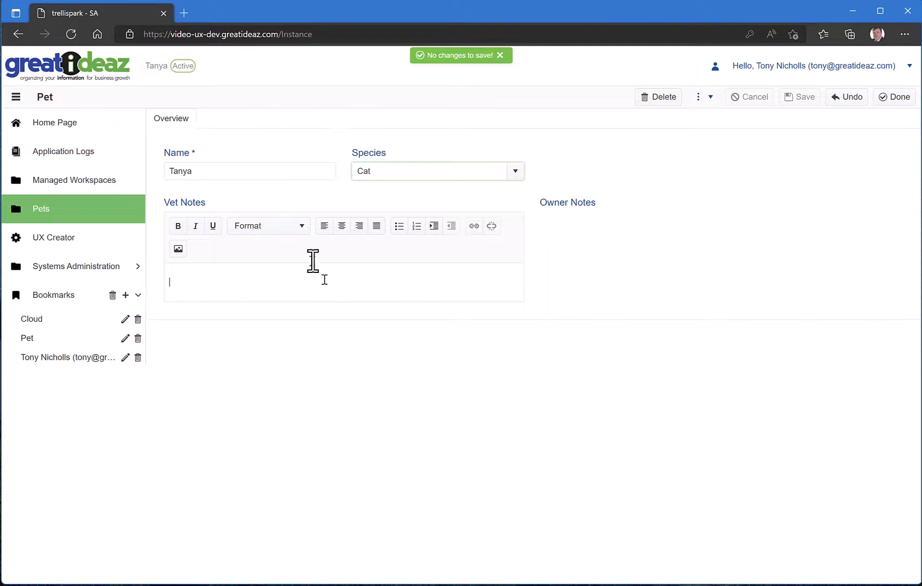